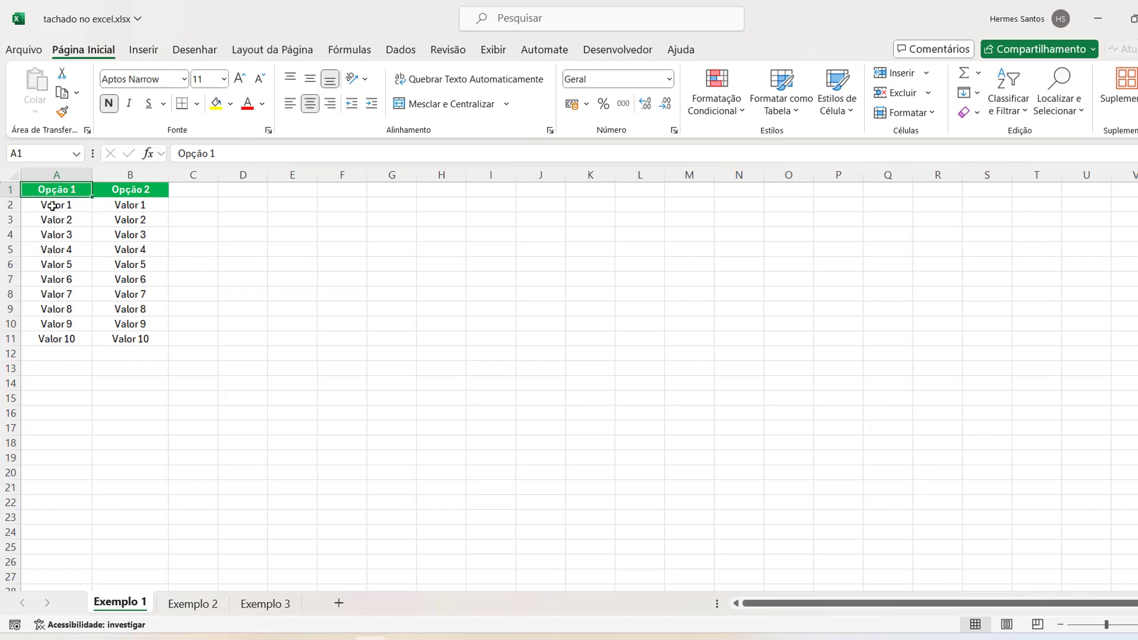
Step: Select Valor 1 through Valor 10 in A2:A11 under Opção 1
drag(52, 206, 39, 333)
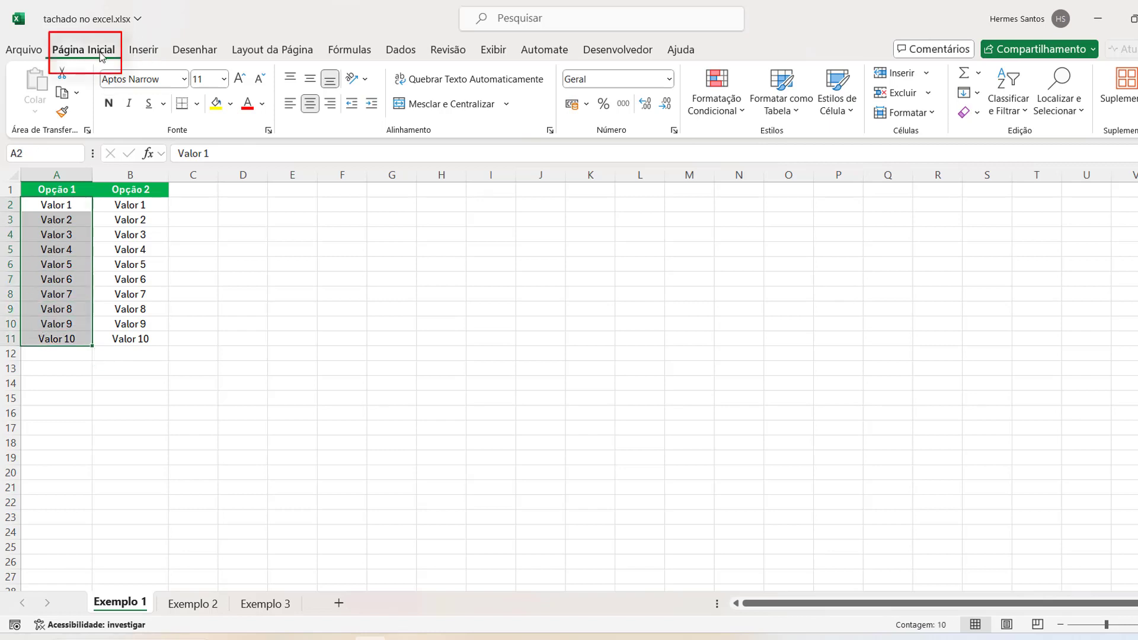
Step: Apply Tachado strikethrough to A2:A11 through the Format Cells Fonte settings
click(675, 131)
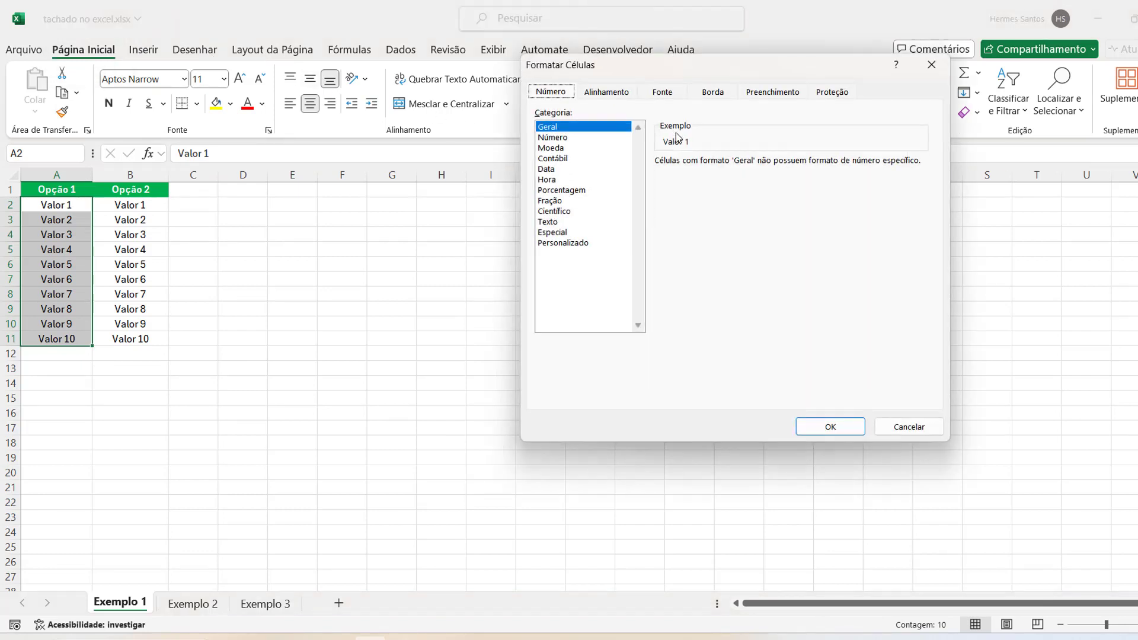
drag(667, 66, 477, 207)
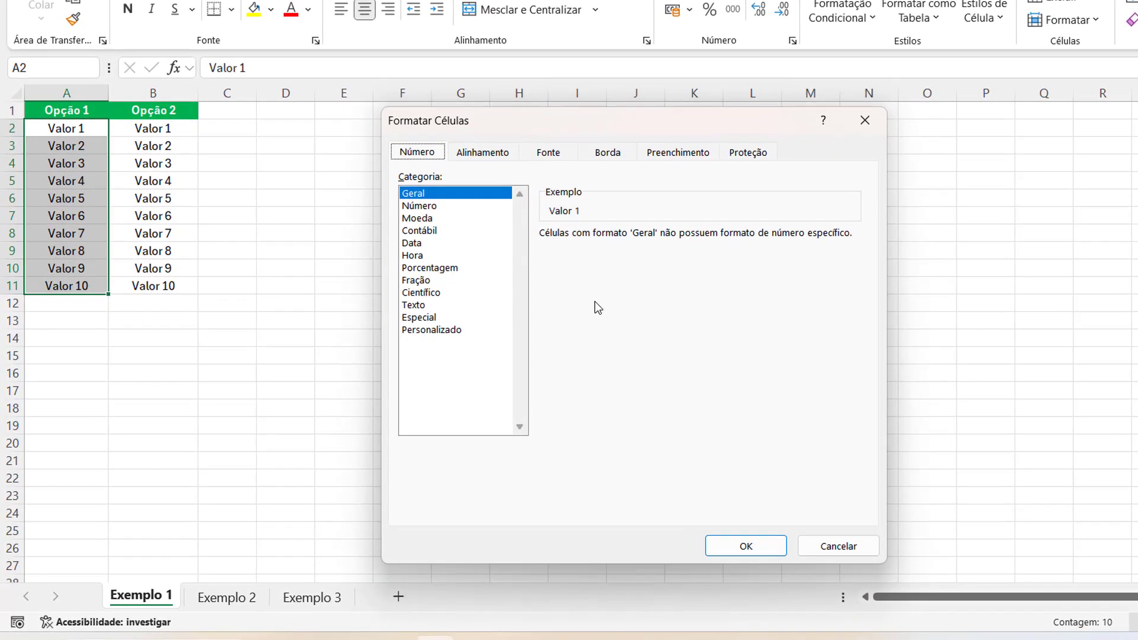
click(548, 153)
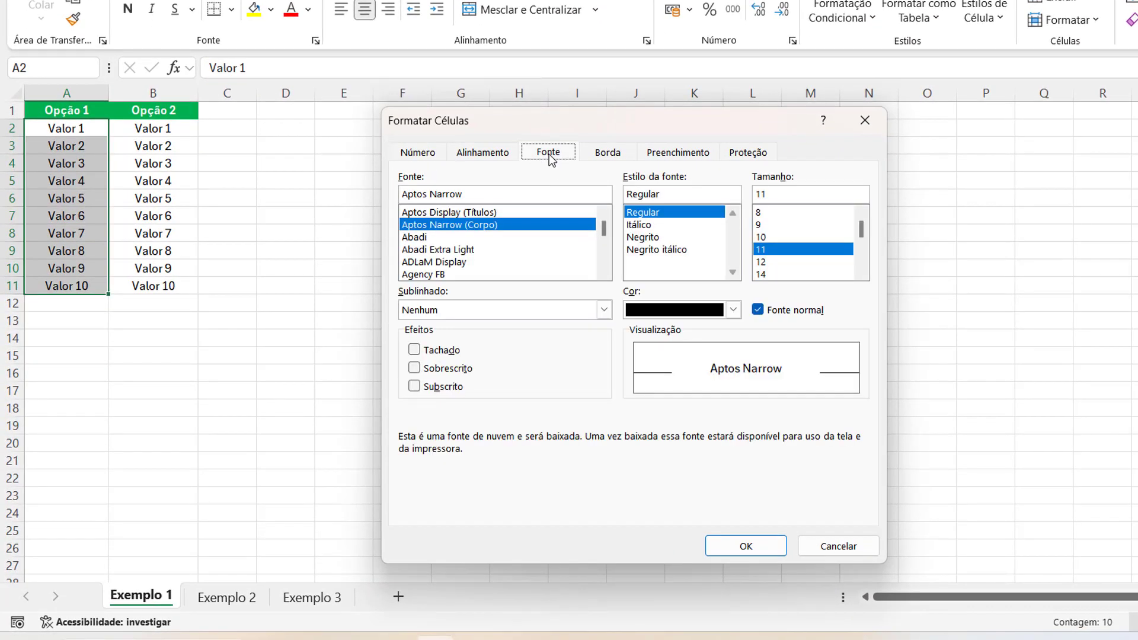
click(414, 351)
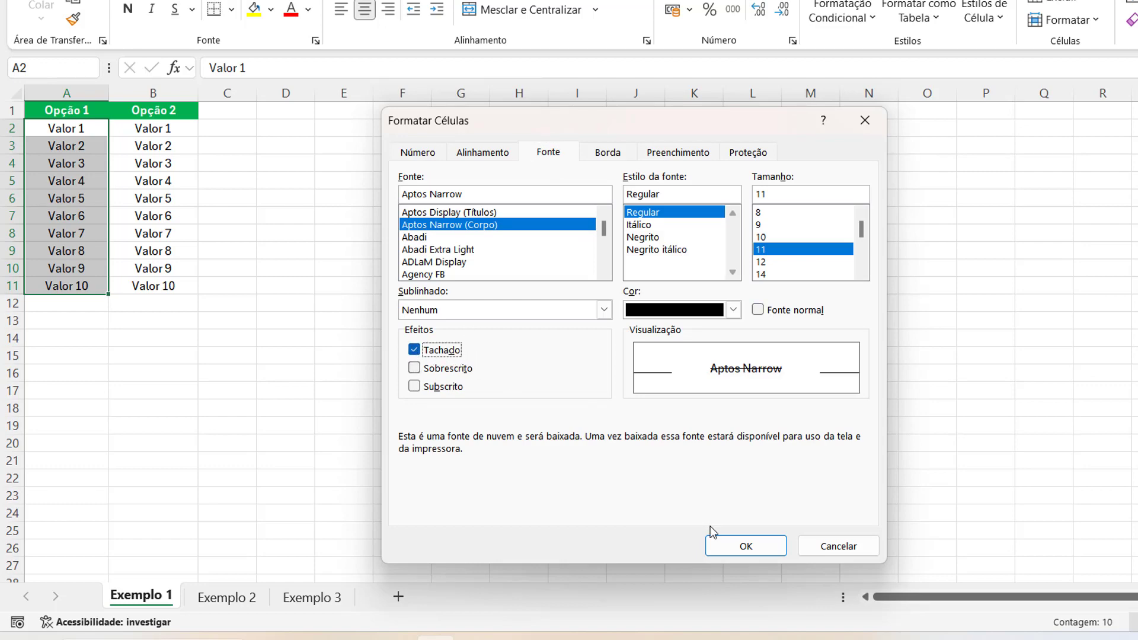
click(744, 546)
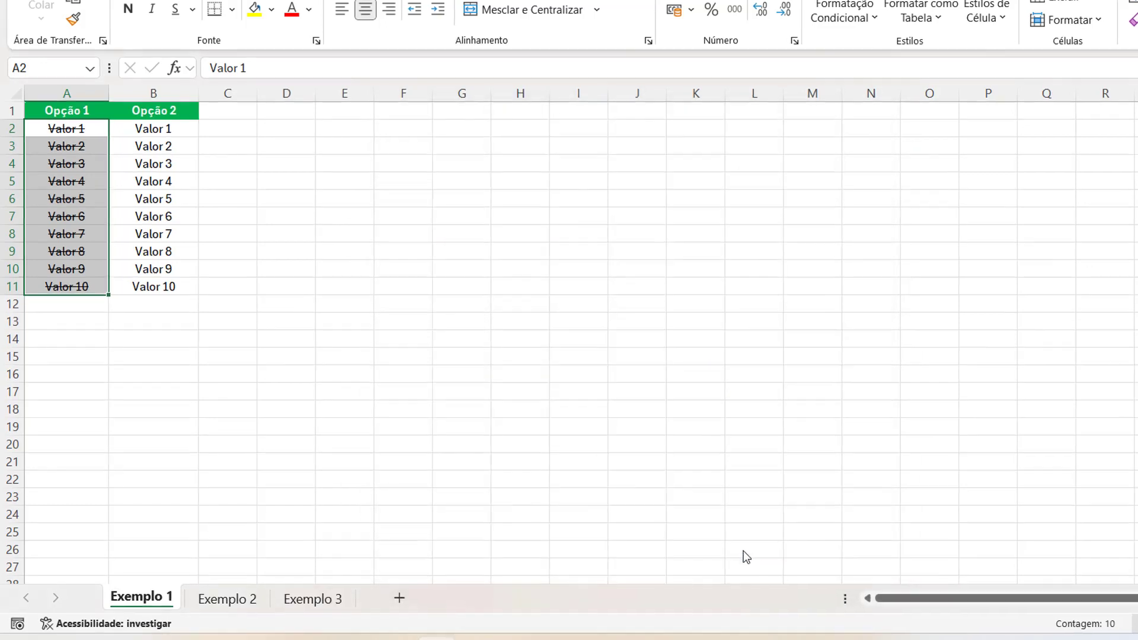
Step: Strike through the Opção 2 values B2:B11 with Ctrl+5
click(403, 373)
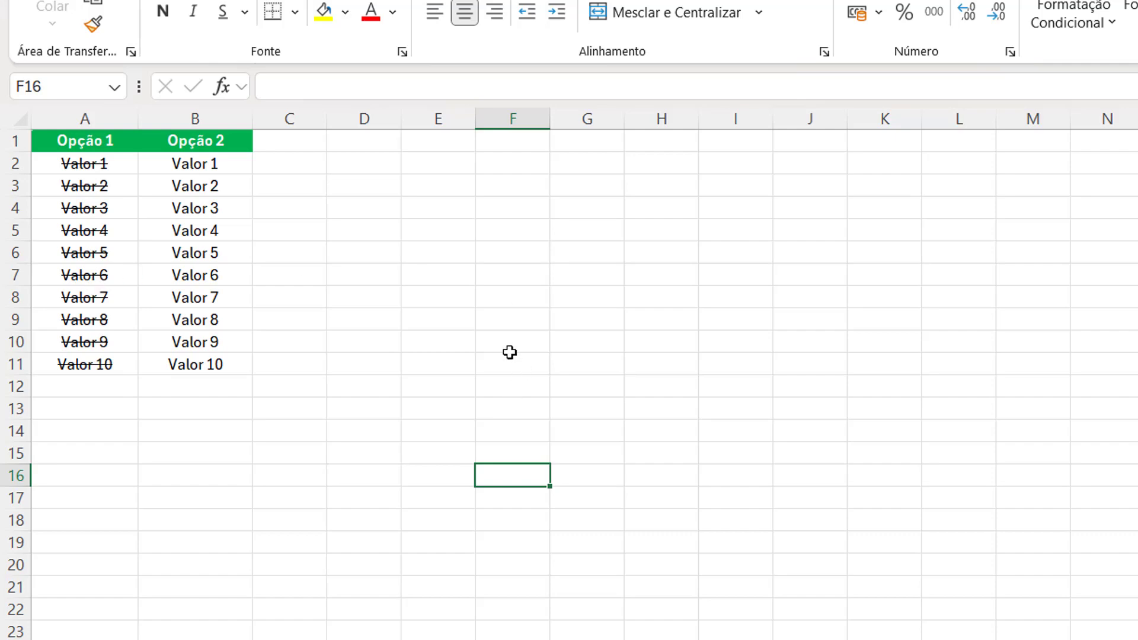
drag(207, 161, 163, 364)
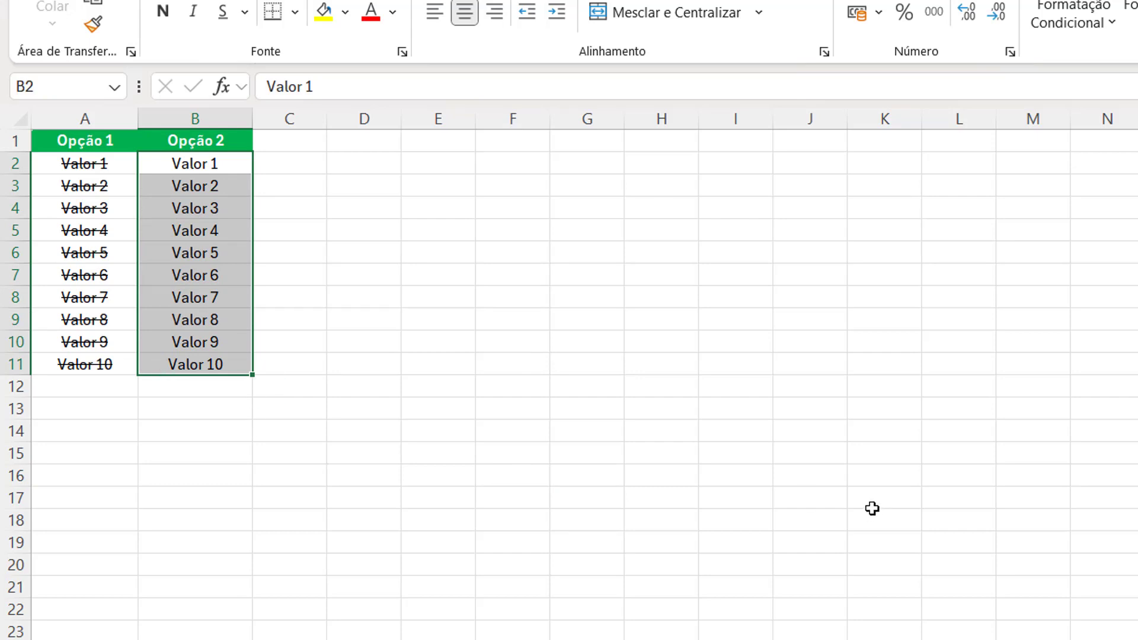
key(ctrl+5)
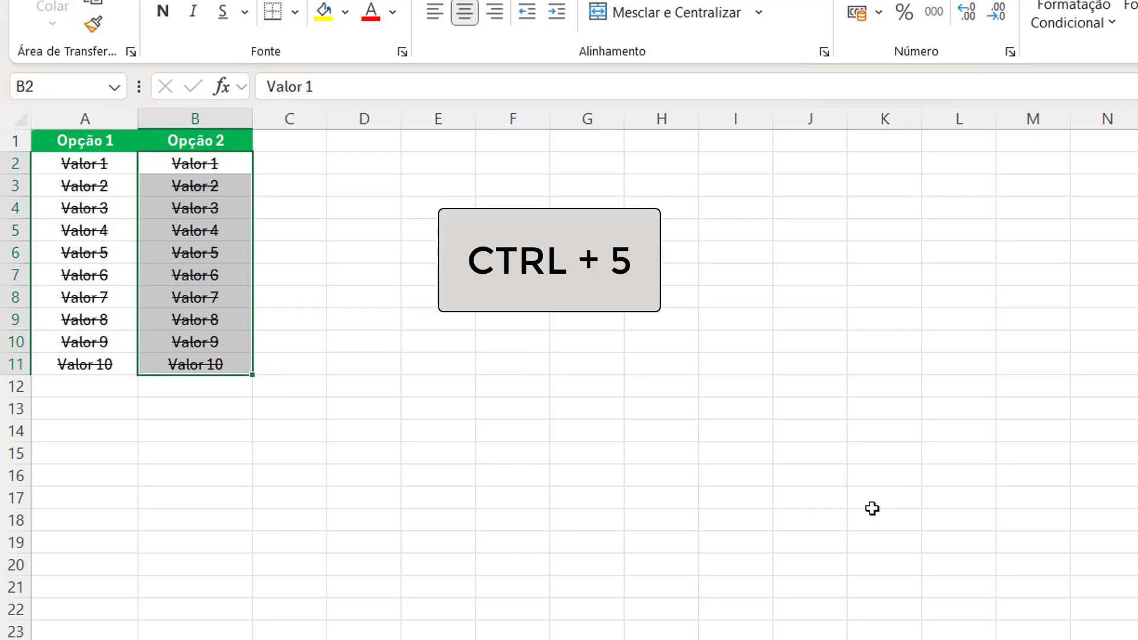
Step: Remove the strikethrough from both columns A2:B11 with Ctrl+5
click(311, 305)
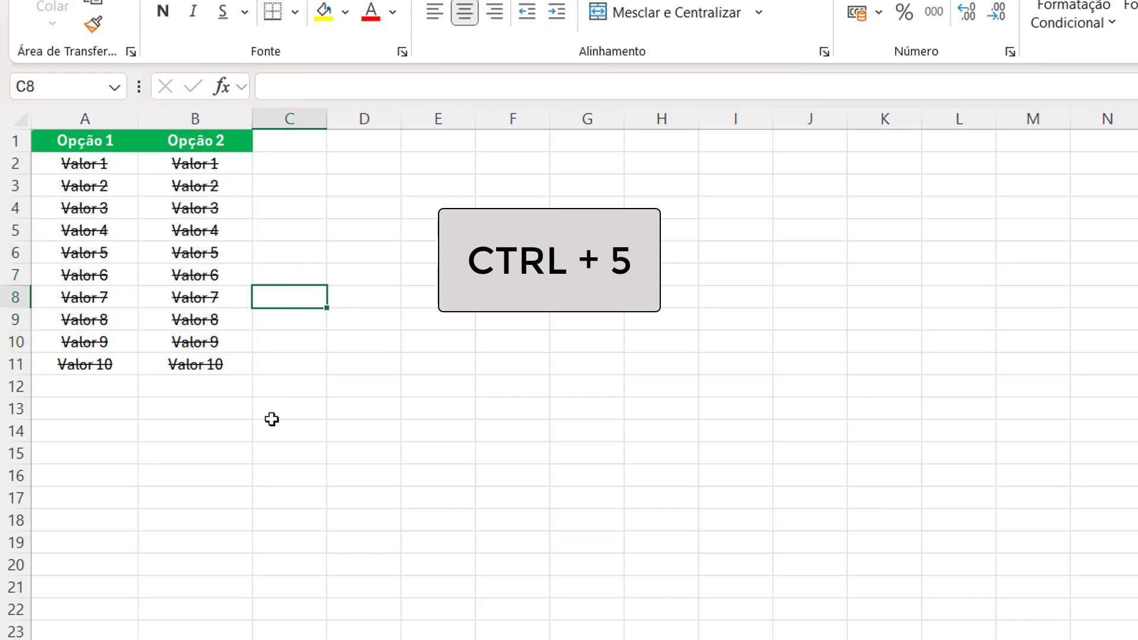
drag(90, 164, 149, 358)
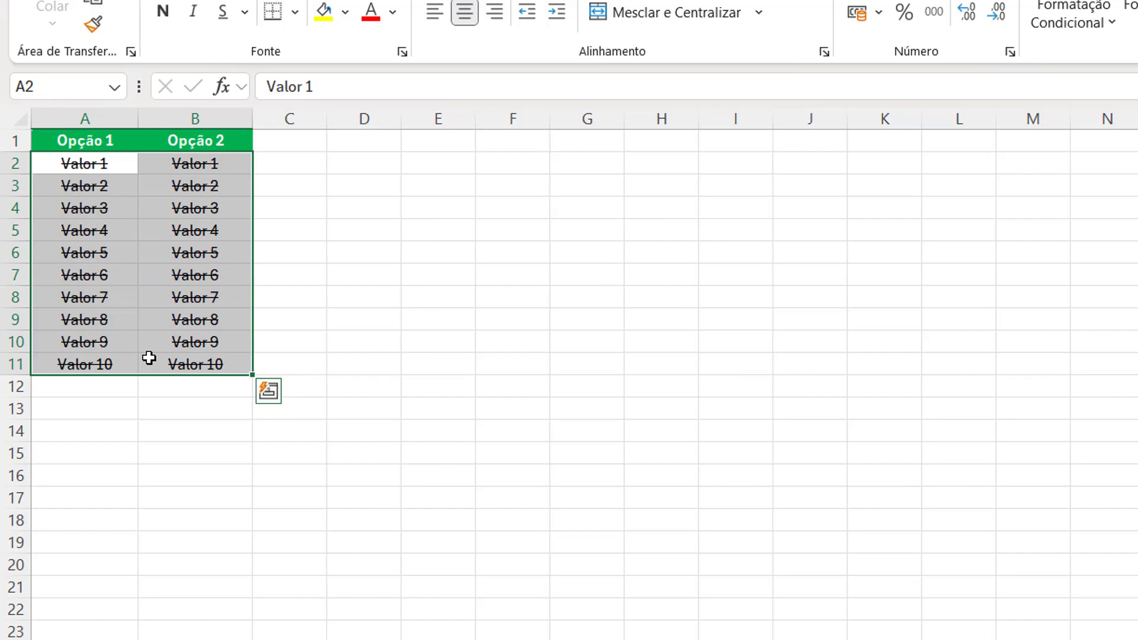
key(ctrl+5)
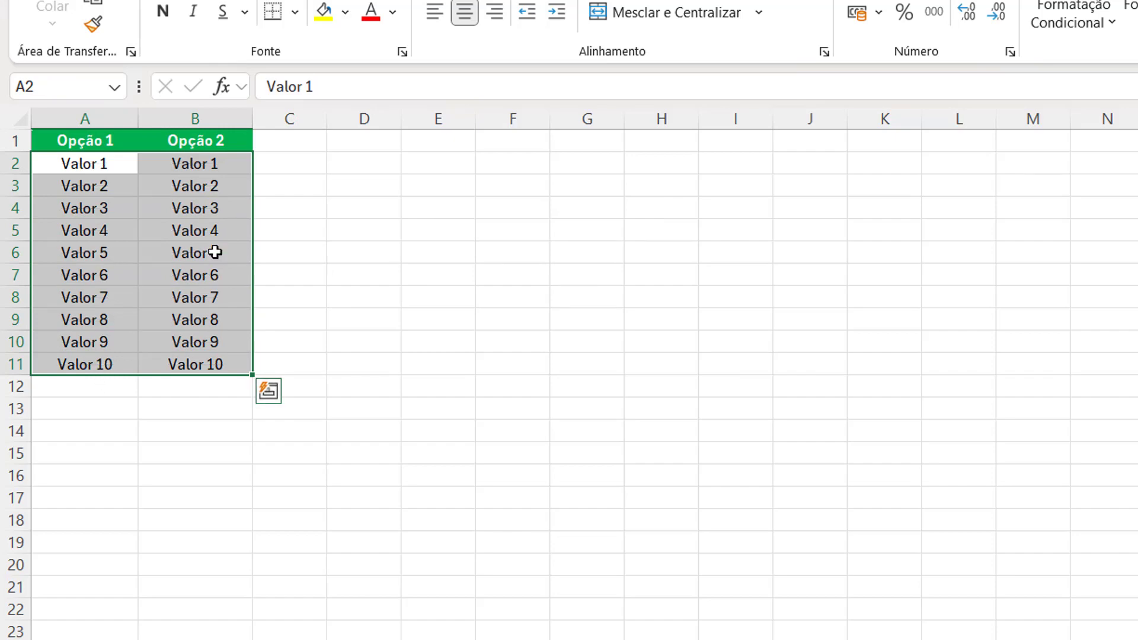
Step: Inspect the order table and check order 123's Status dropdown offering Pendente or Concluído
click(83, 136)
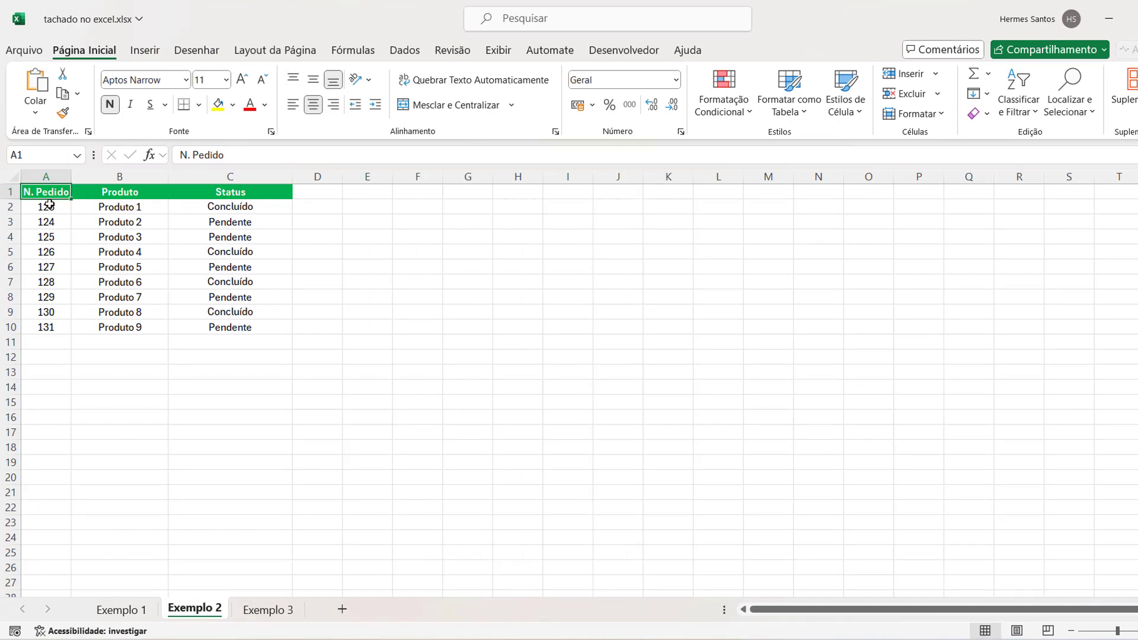
drag(49, 204, 46, 328)
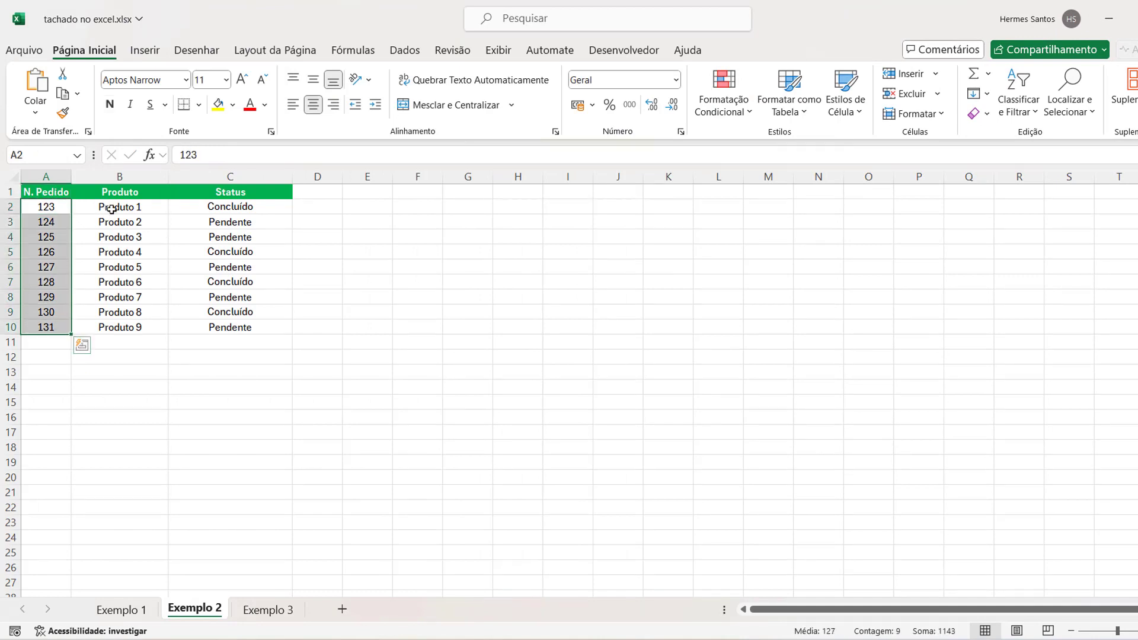
drag(111, 209, 113, 327)
drag(218, 209, 216, 325)
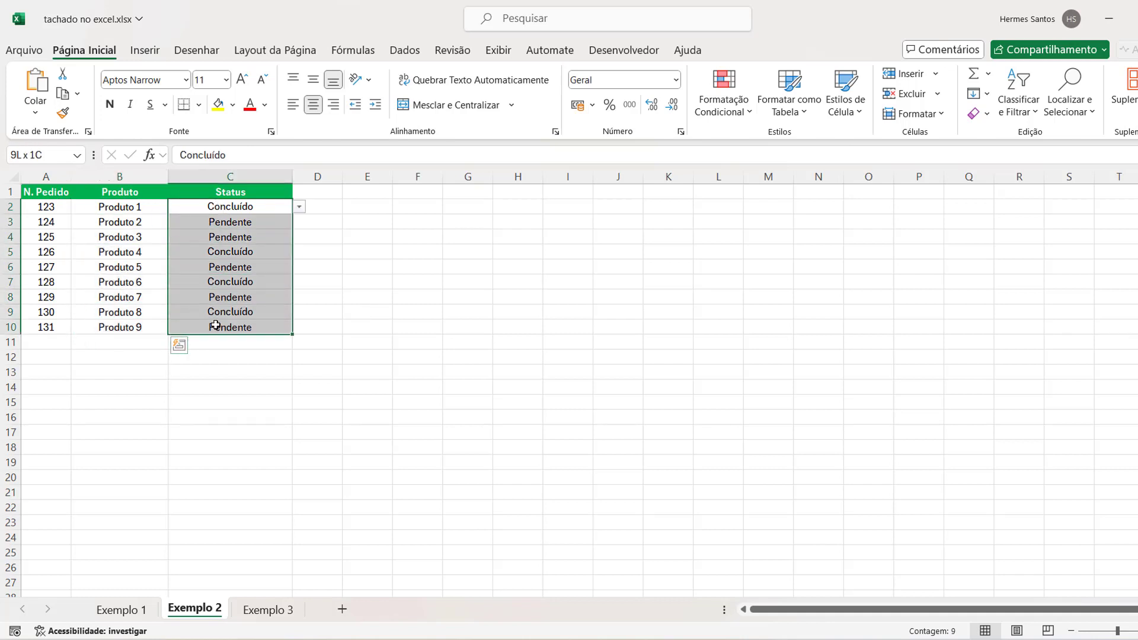
click(619, 309)
click(278, 209)
click(300, 206)
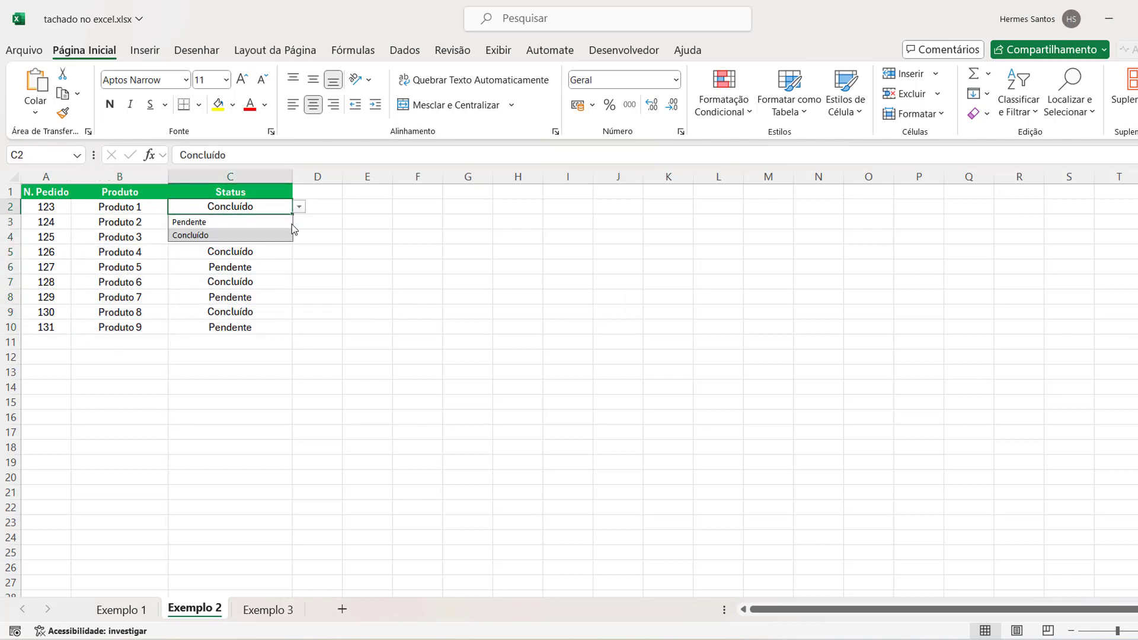
click(418, 176)
click(318, 282)
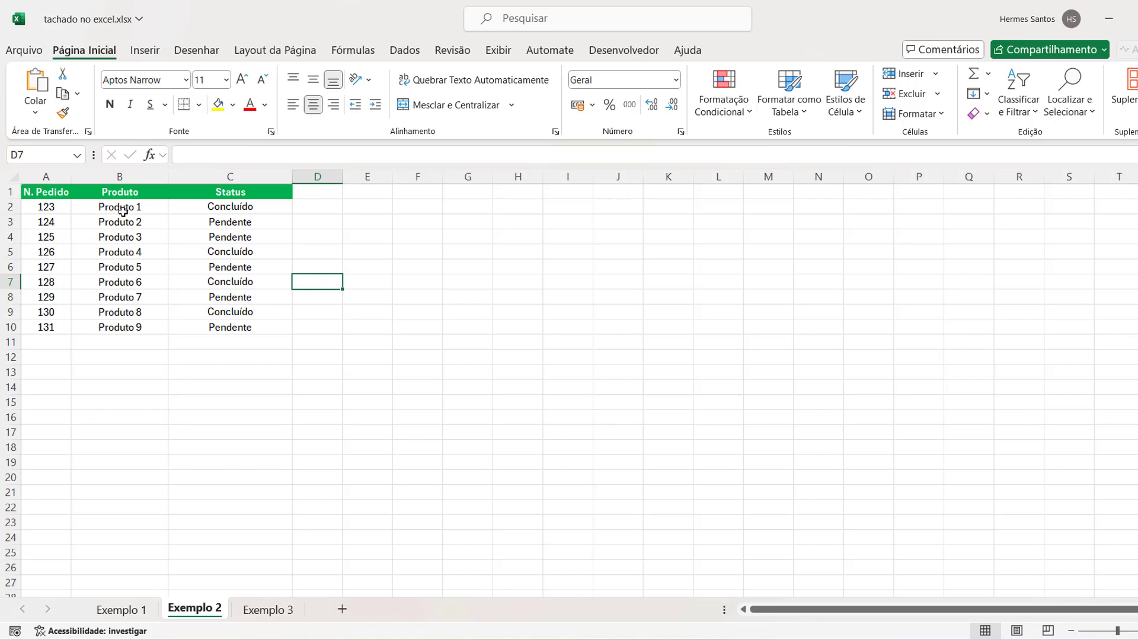
Step: Widen the N. Pedido column slightly and select the whole order table A2:C10
drag(69, 180, 77, 180)
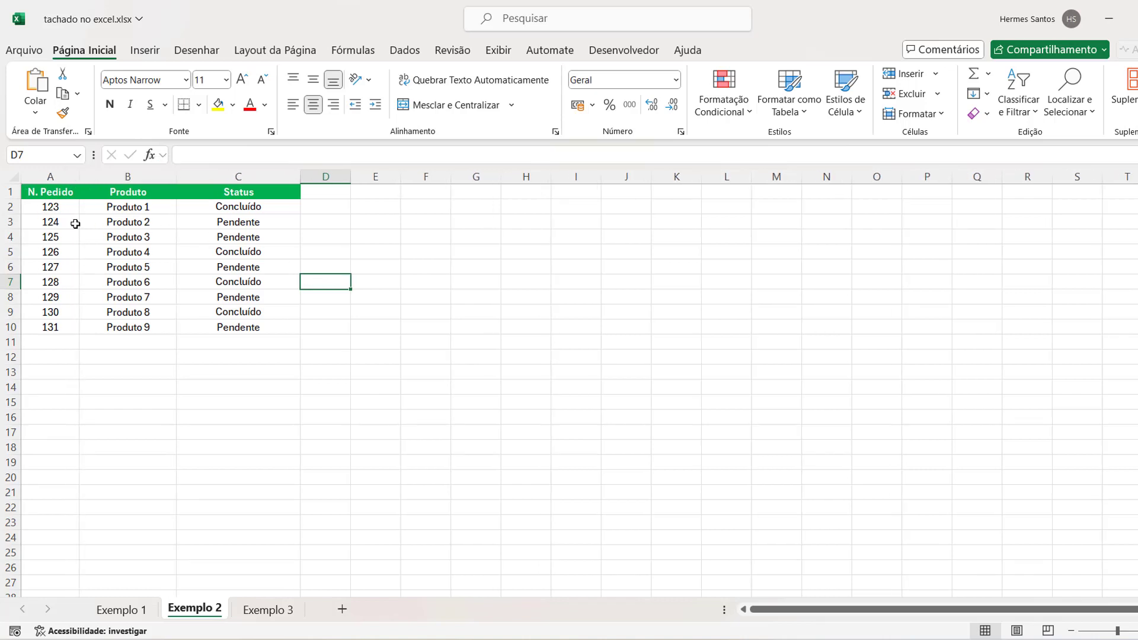
click(274, 206)
click(307, 207)
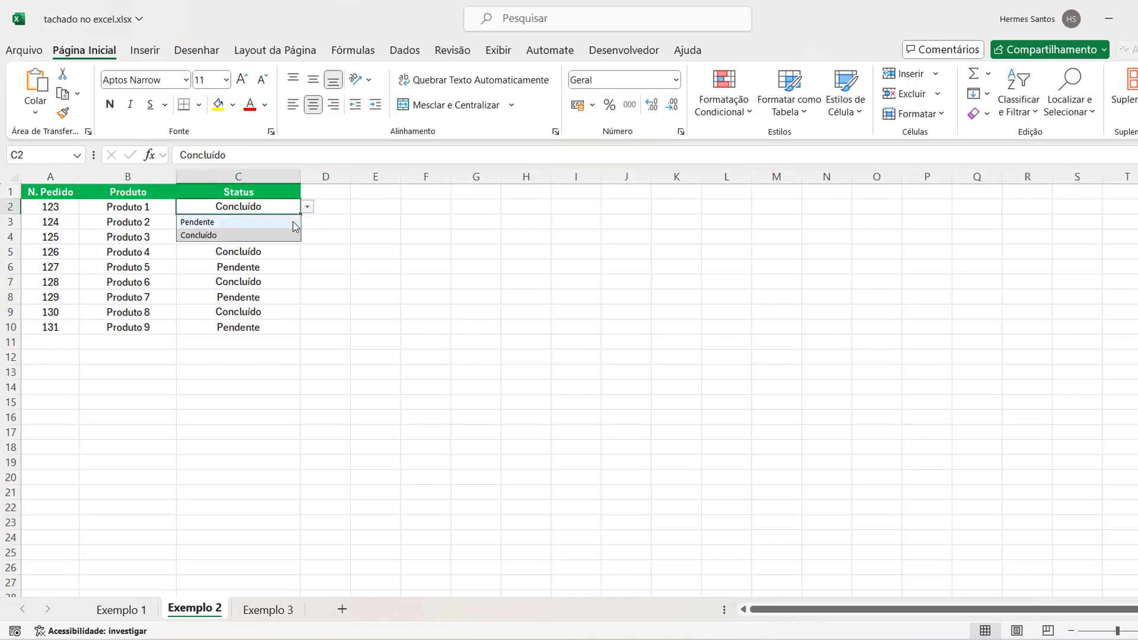
click(469, 209)
click(249, 206)
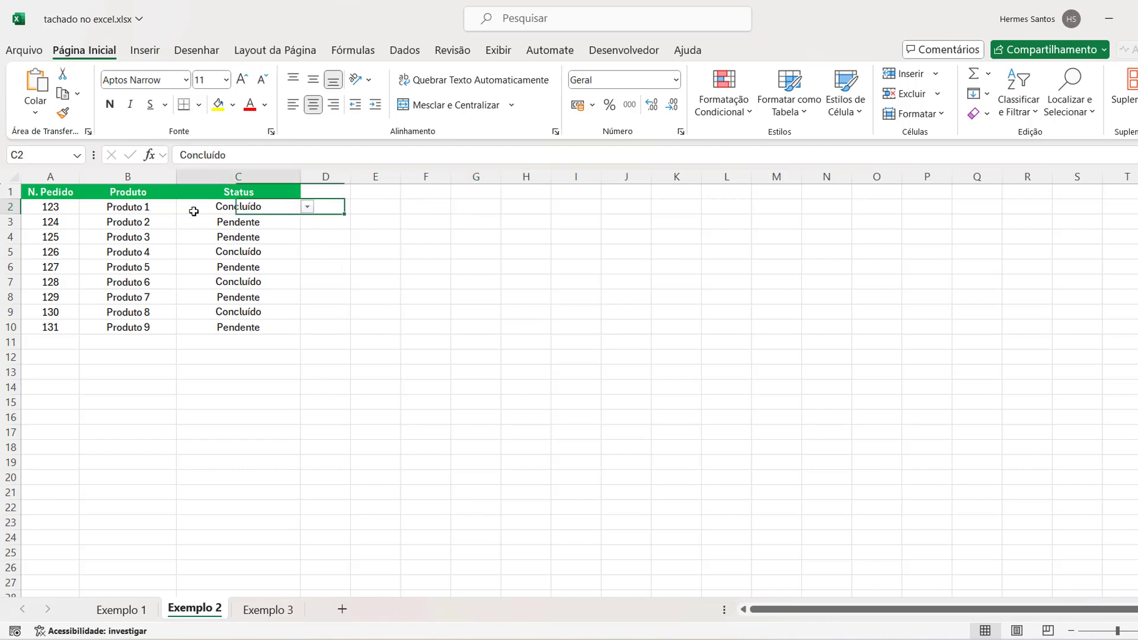
drag(193, 210, 13, 214)
click(375, 296)
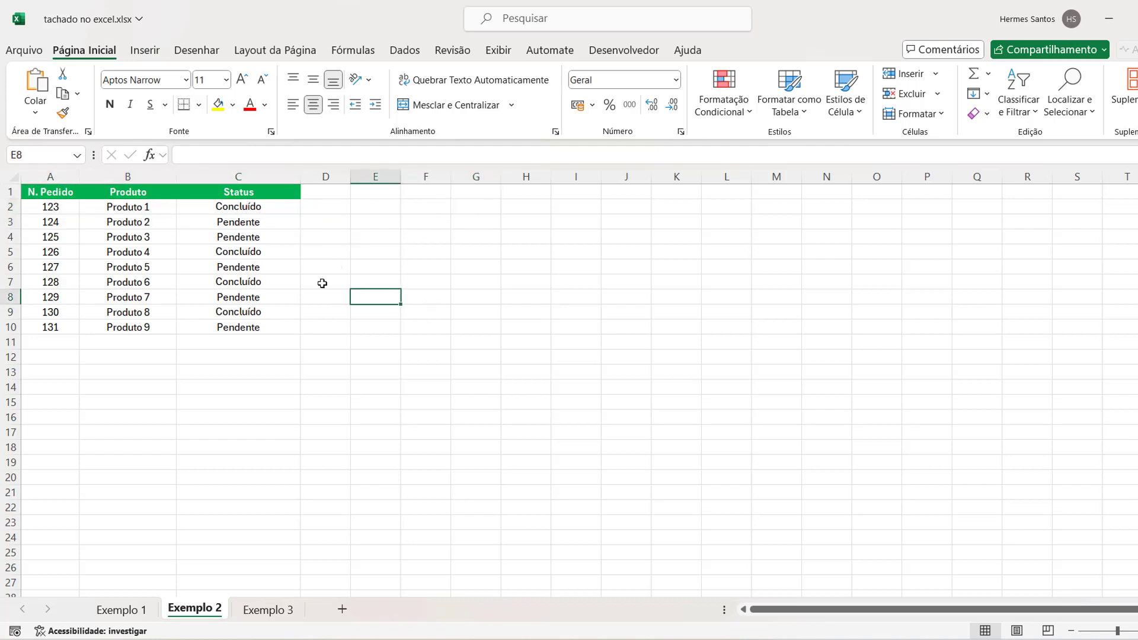
drag(41, 206, 231, 327)
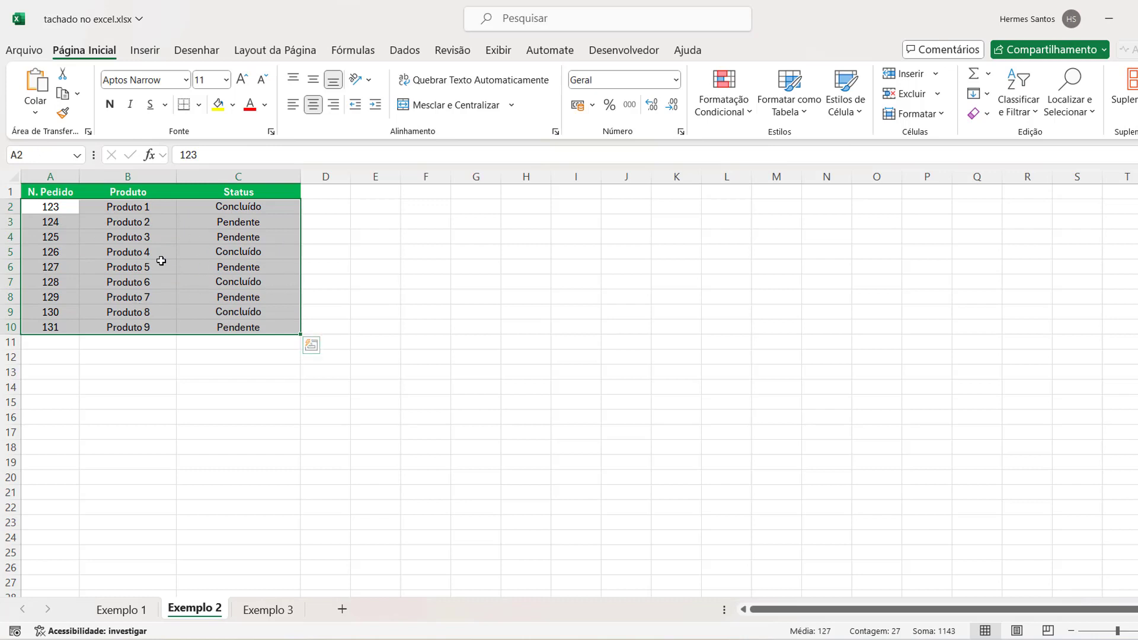
Step: Start a new conditional formatting rule that uses a formula
click(751, 111)
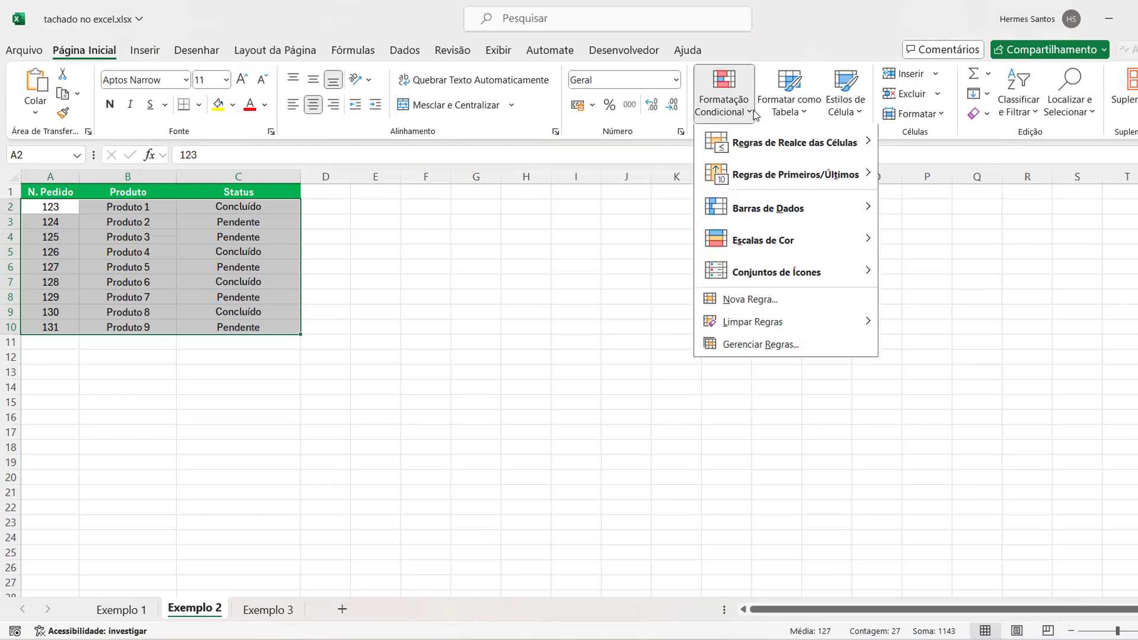
click(752, 300)
drag(538, 274, 533, 221)
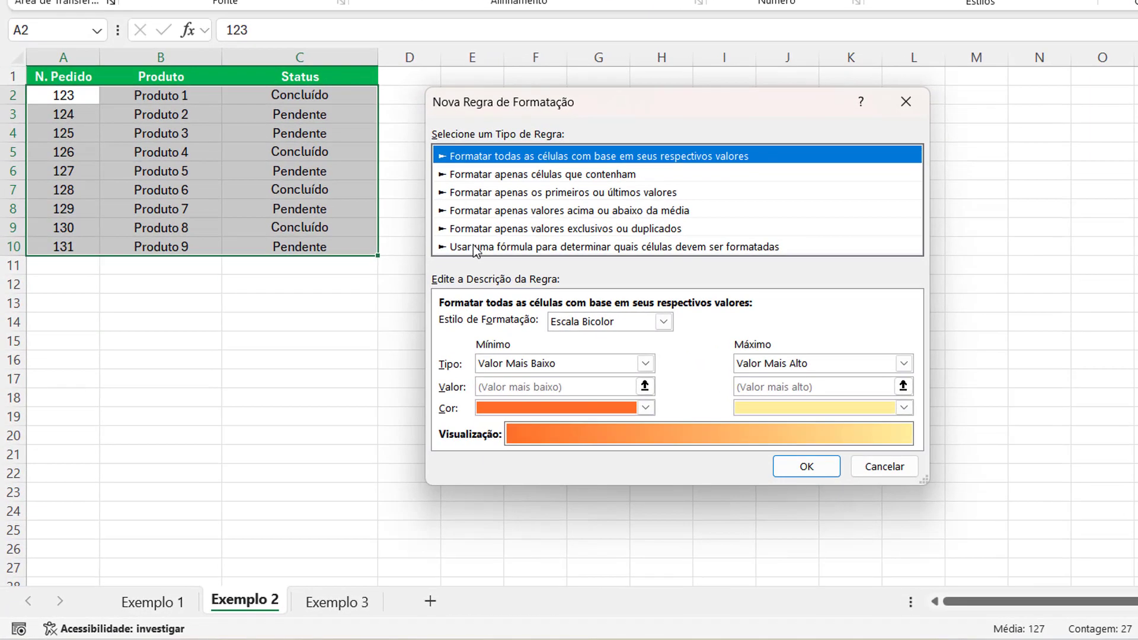
click(476, 248)
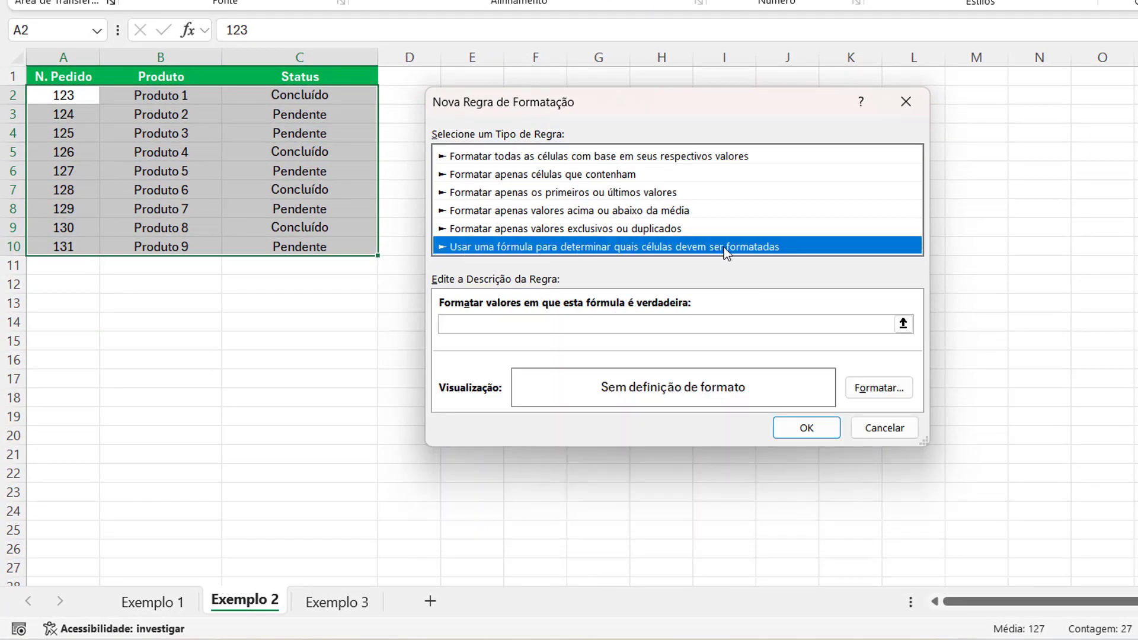
Step: Enter the rule formula =$C2="Concluido" and open its format settings
click(567, 329)
text(=)
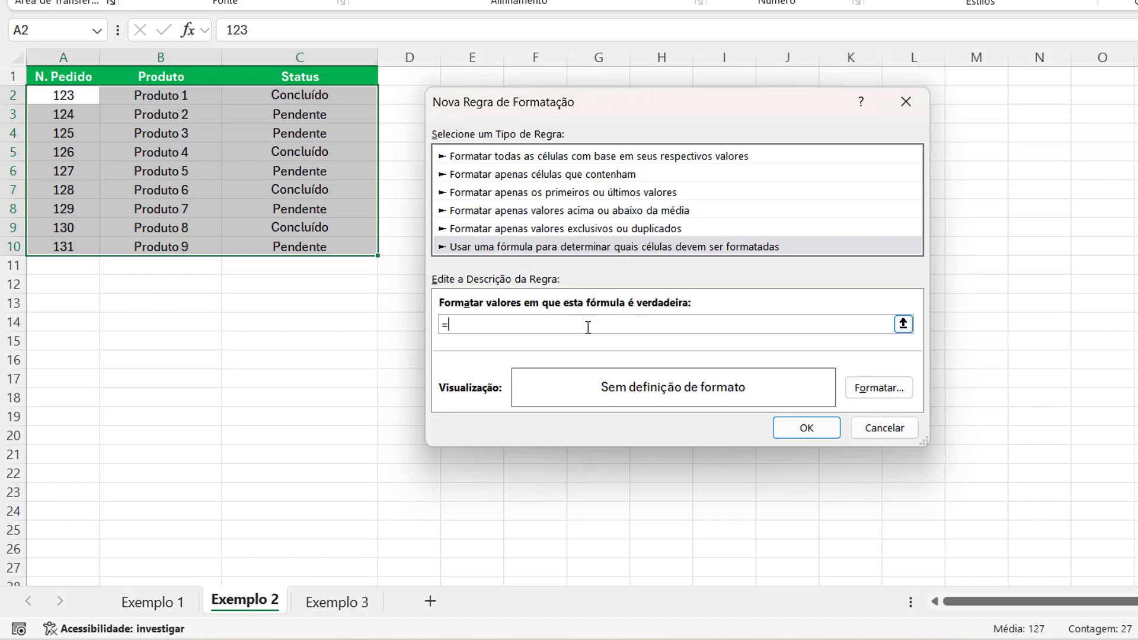
click(341, 95)
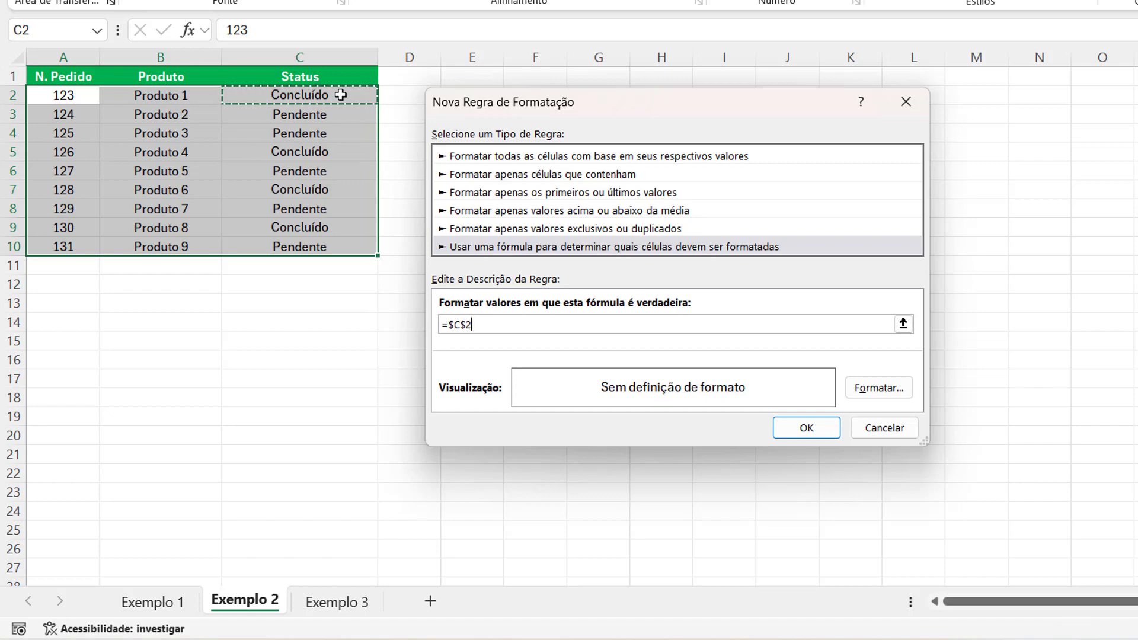
key(F4)
key(F4)
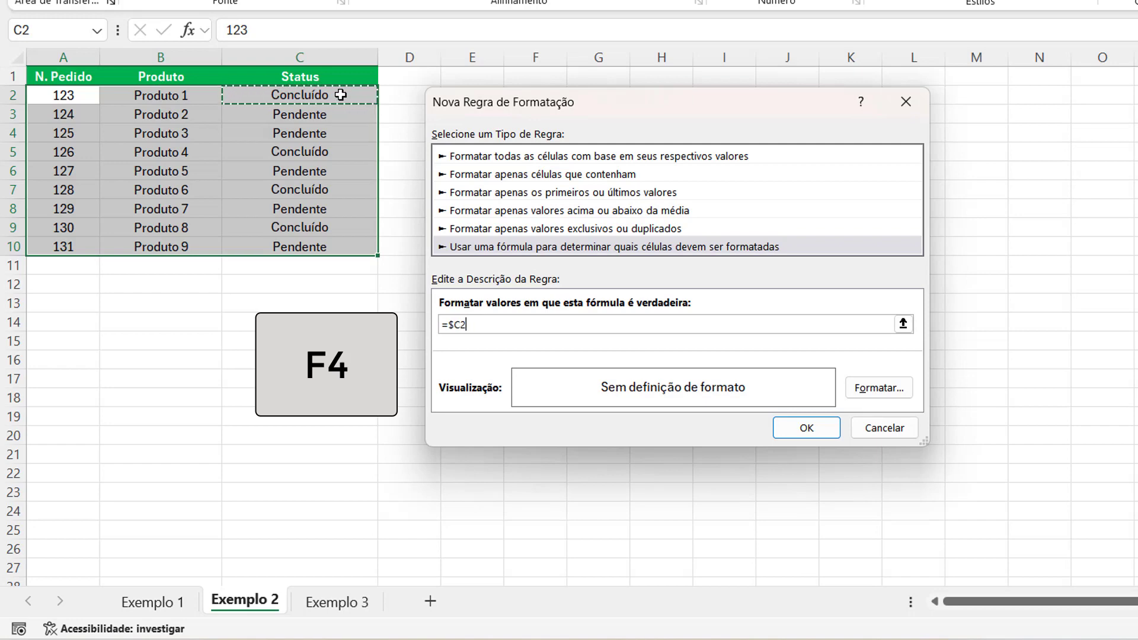
text(="Concluído")
click(451, 325)
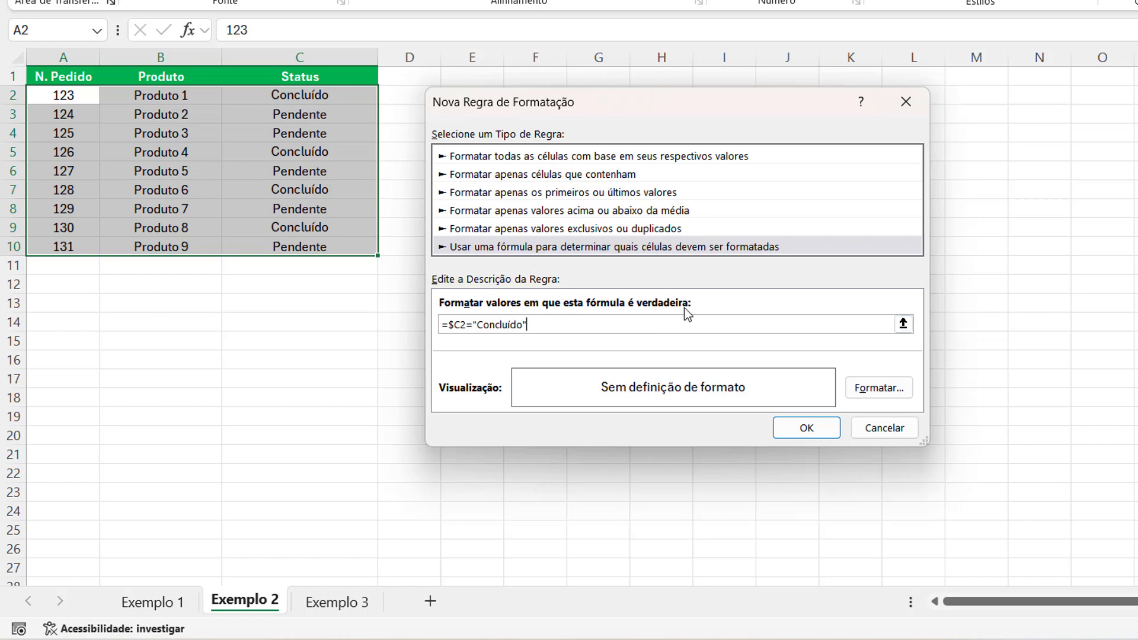
click(864, 396)
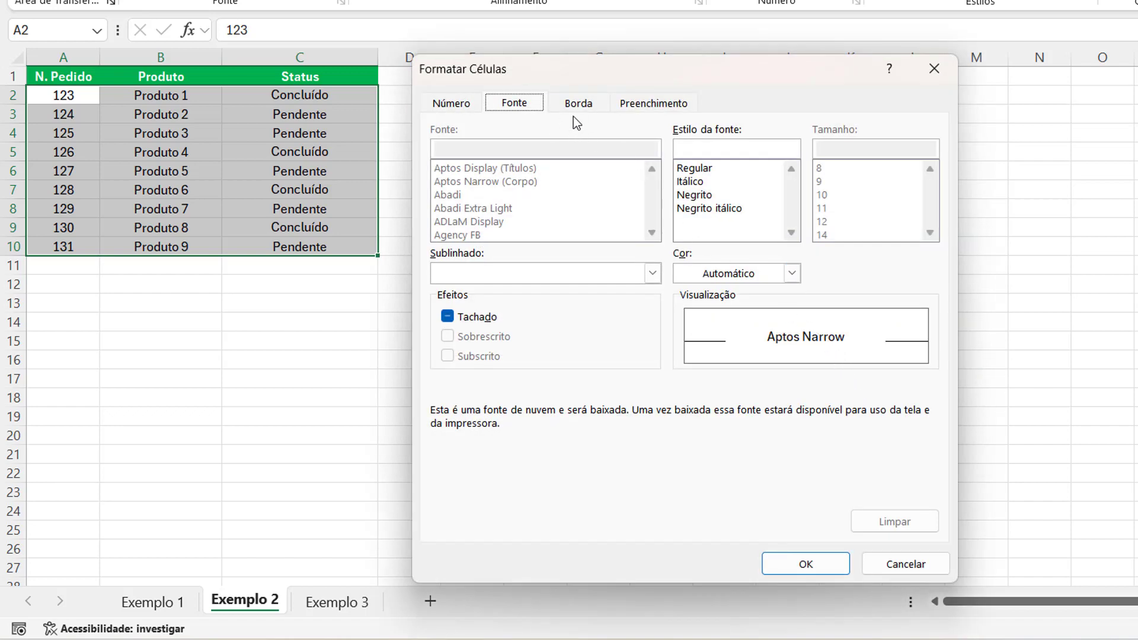
Step: Give the rule strikethrough text with a light grey fill and apply it
click(448, 318)
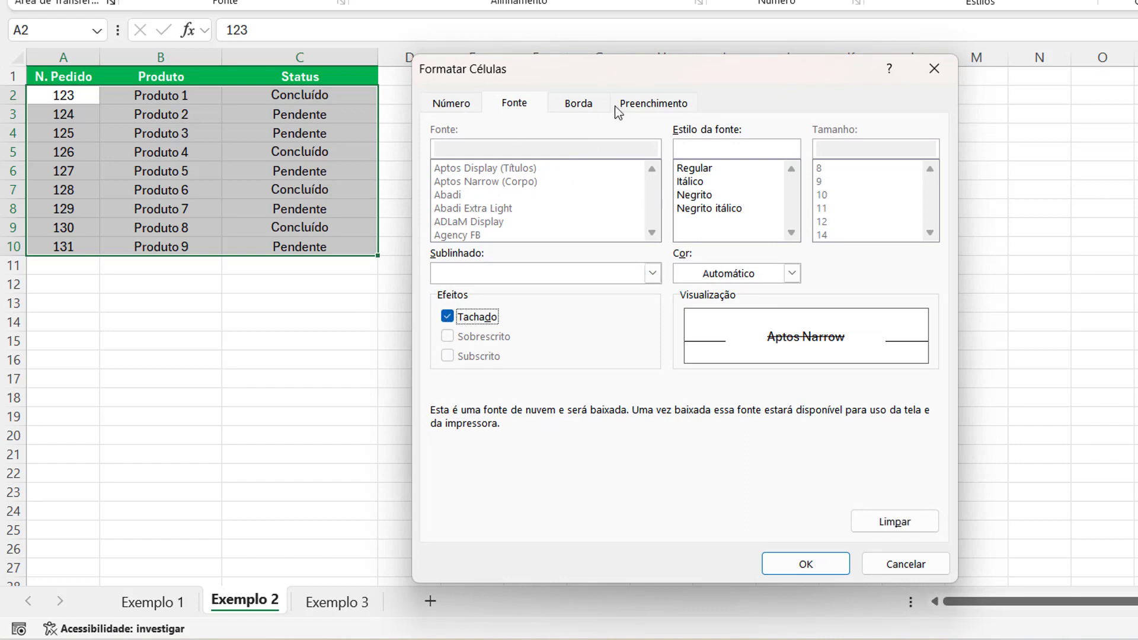
click(639, 104)
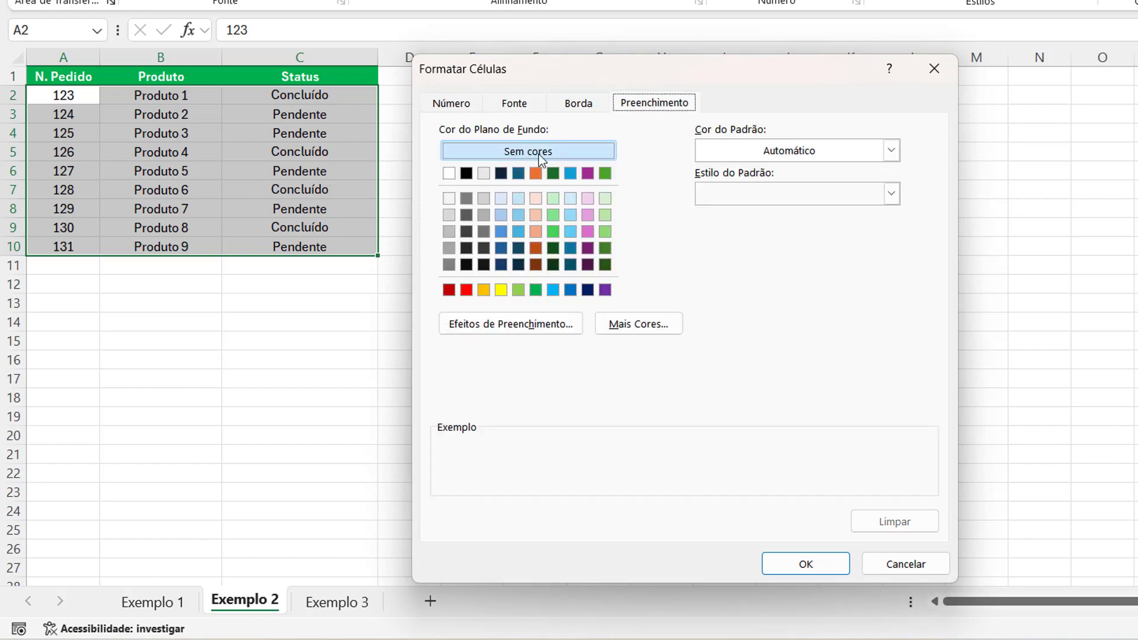
click(449, 231)
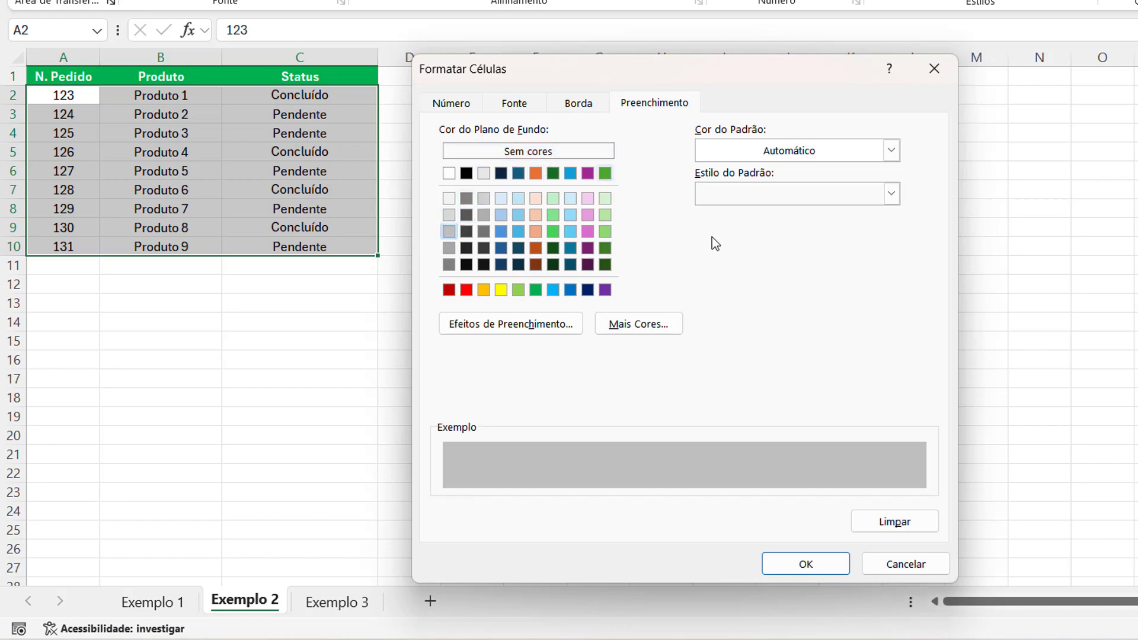
click(806, 565)
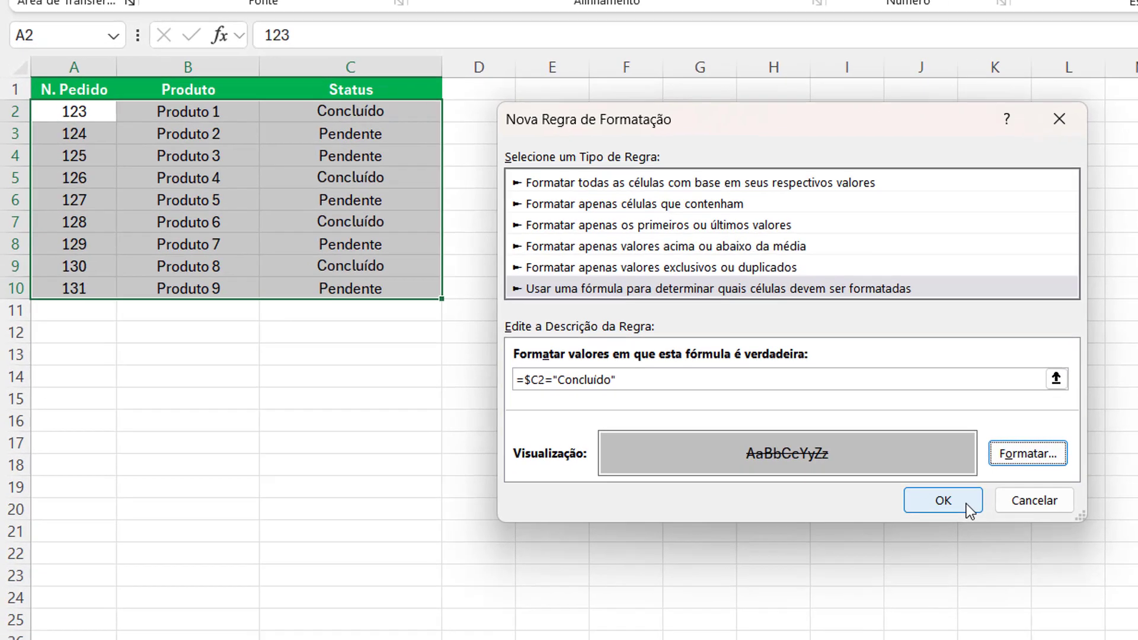
click(802, 427)
Step: Set Produto 3's status in C4 to Concluído
click(1031, 534)
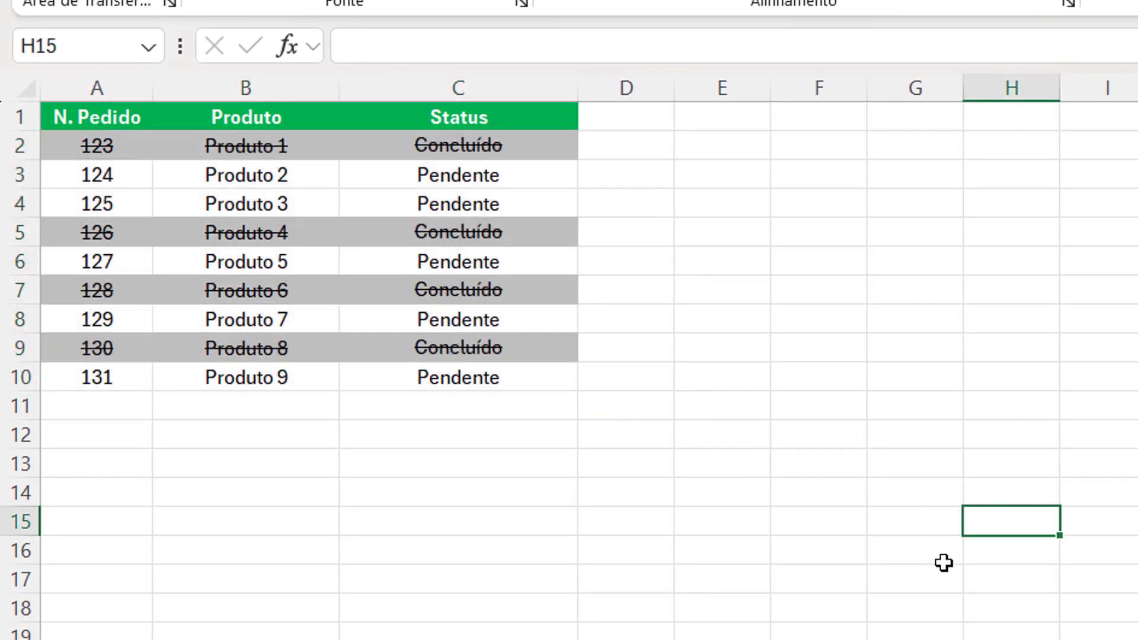
click(560, 201)
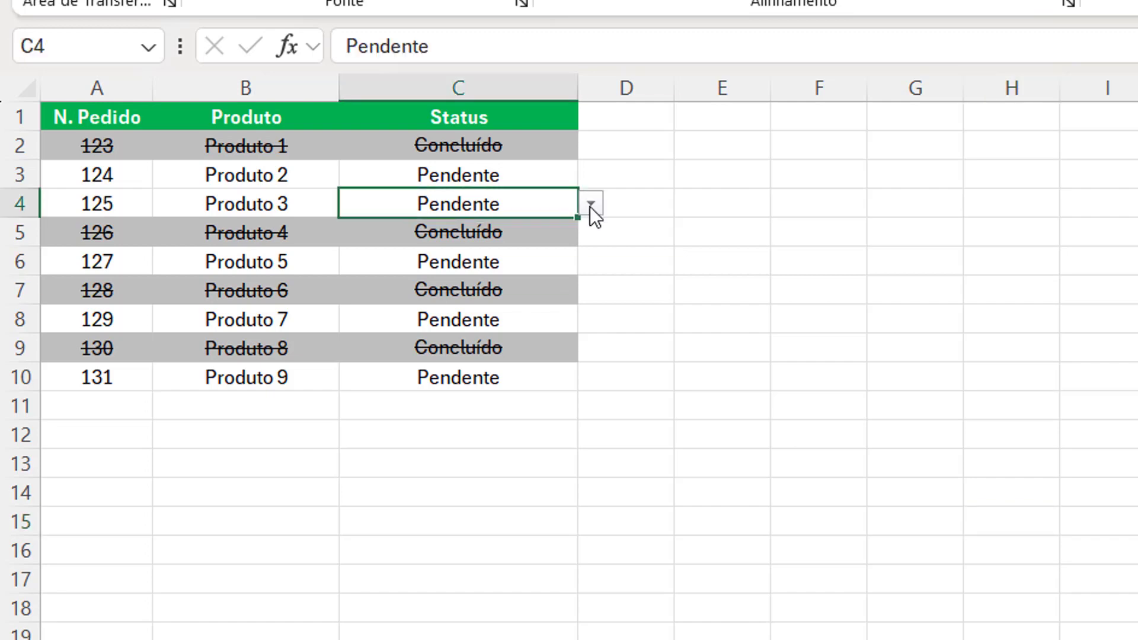
click(591, 204)
click(549, 256)
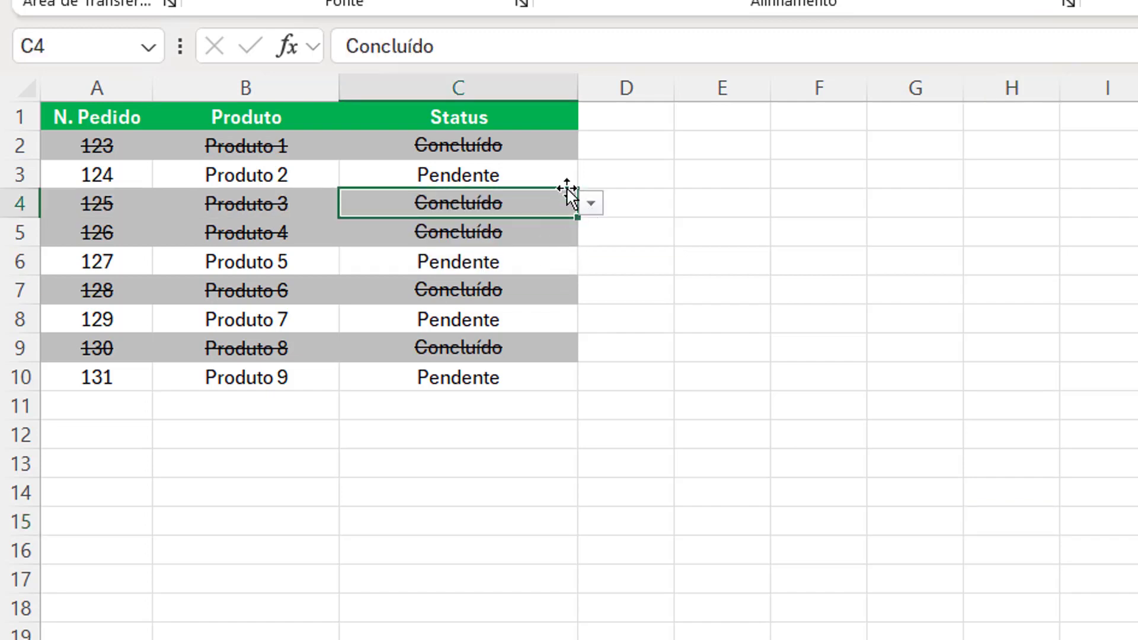
Step: Choose Concluído from Produto 5's status dropdown in C6
click(548, 265)
click(591, 260)
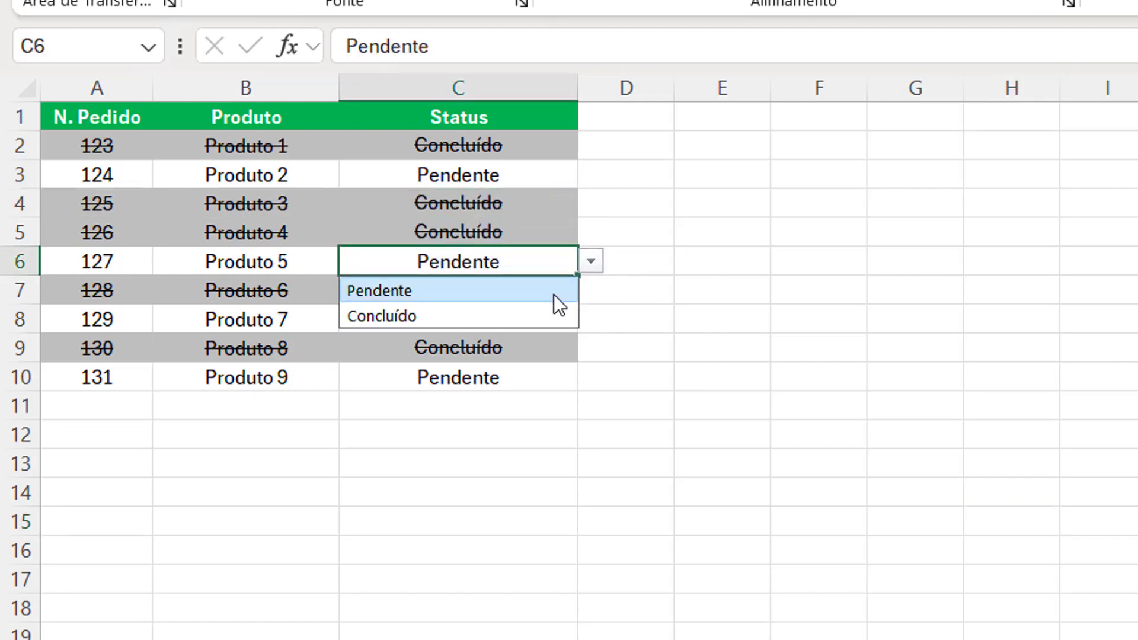
click(539, 321)
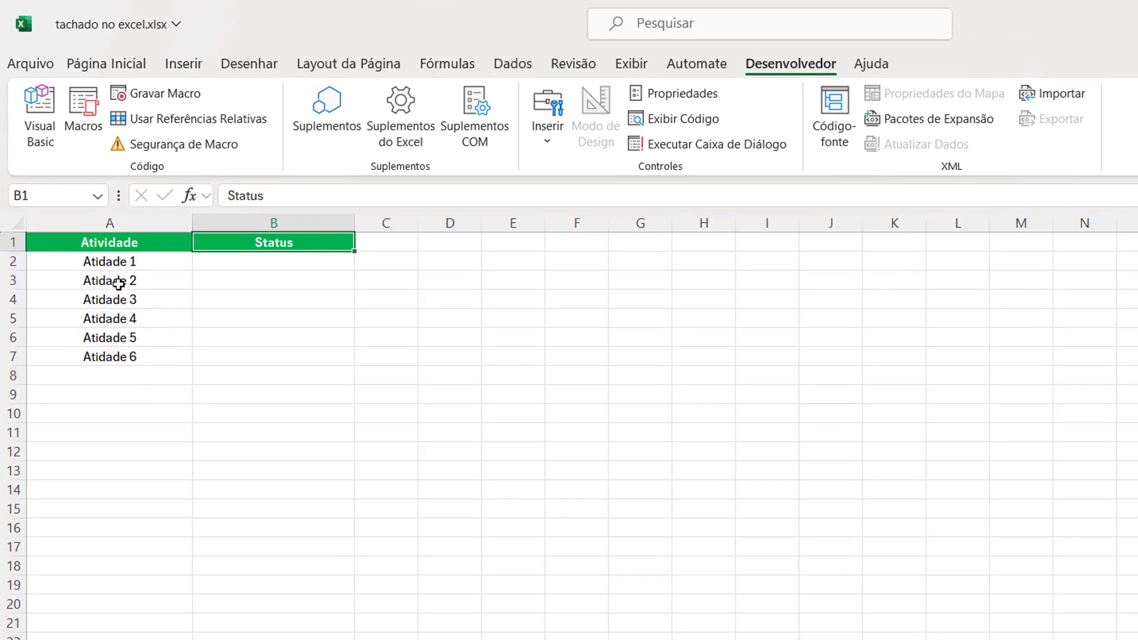
Step: Insert two empty columns before the activity table
drag(113, 261, 112, 356)
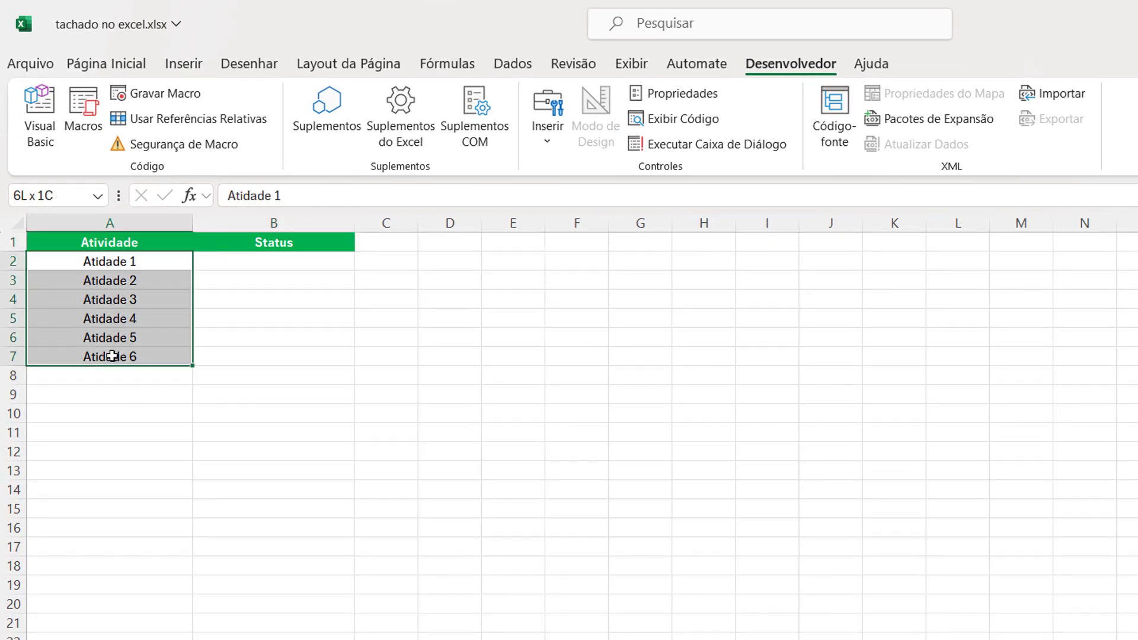
drag(264, 262, 259, 358)
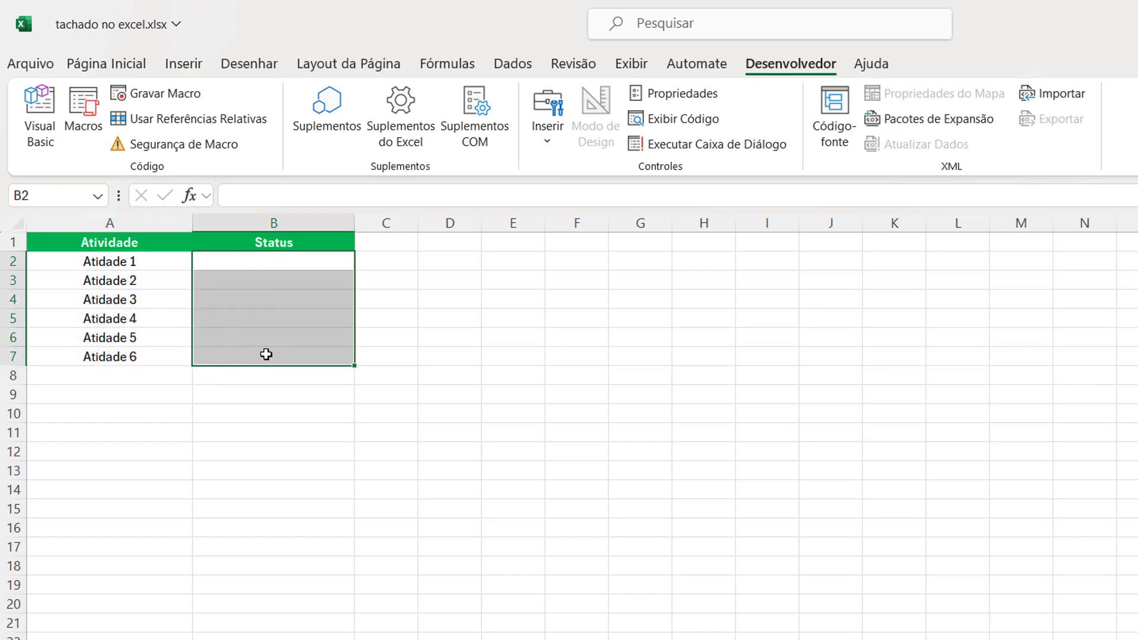
click(169, 449)
right_click(76, 224)
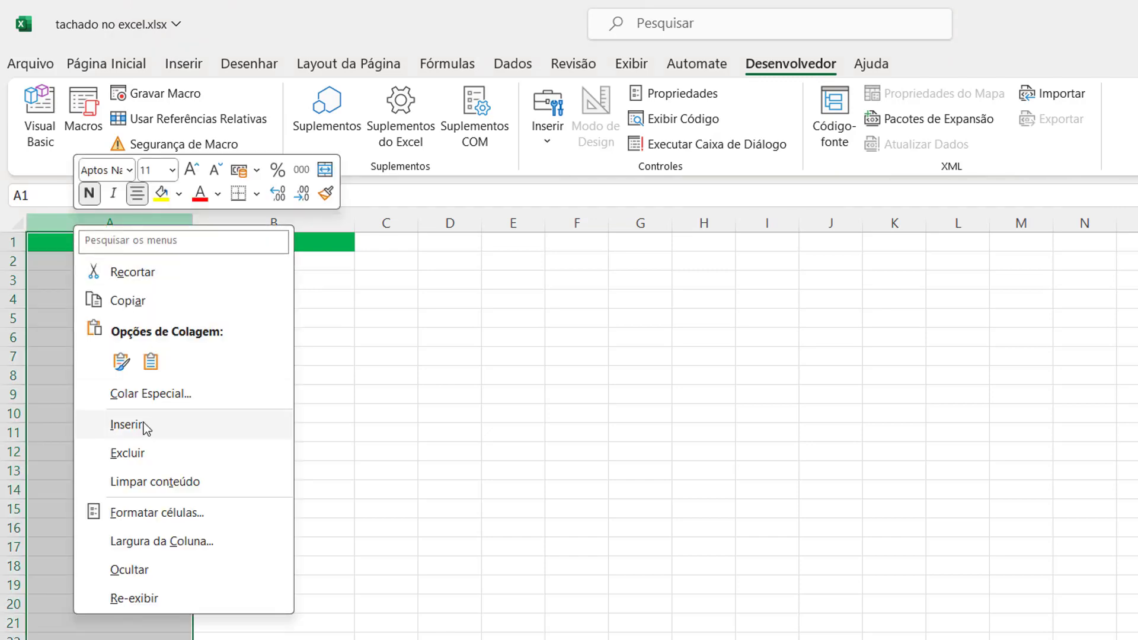
click(145, 426)
right_click(65, 222)
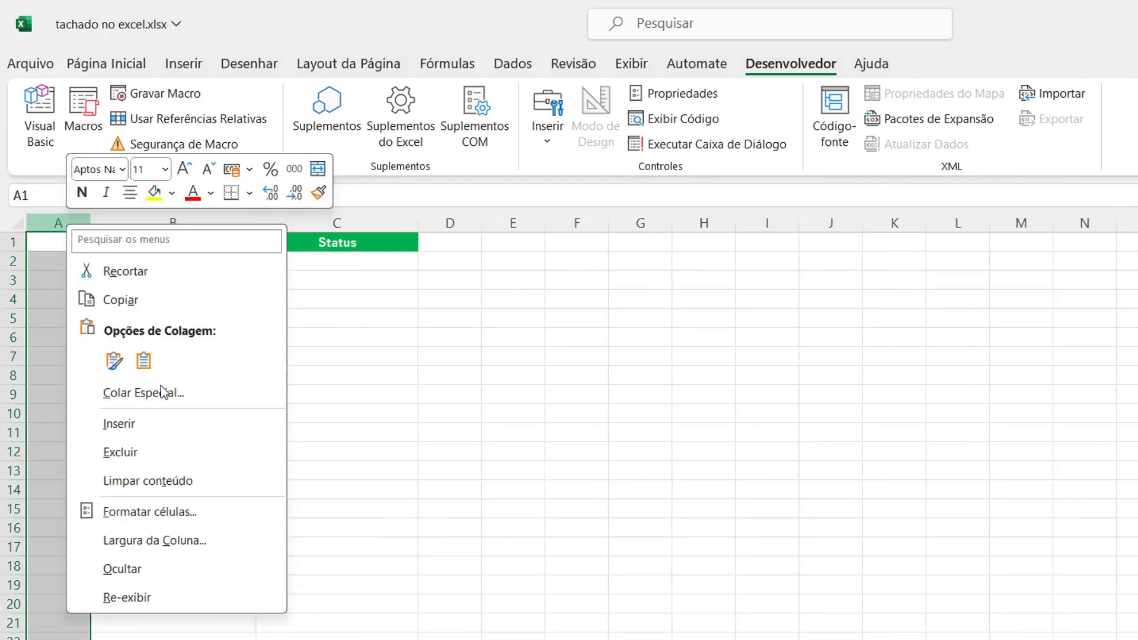
click(145, 424)
Step: Widen the new column A slightly and bring up the Developer controls gallery
click(336, 432)
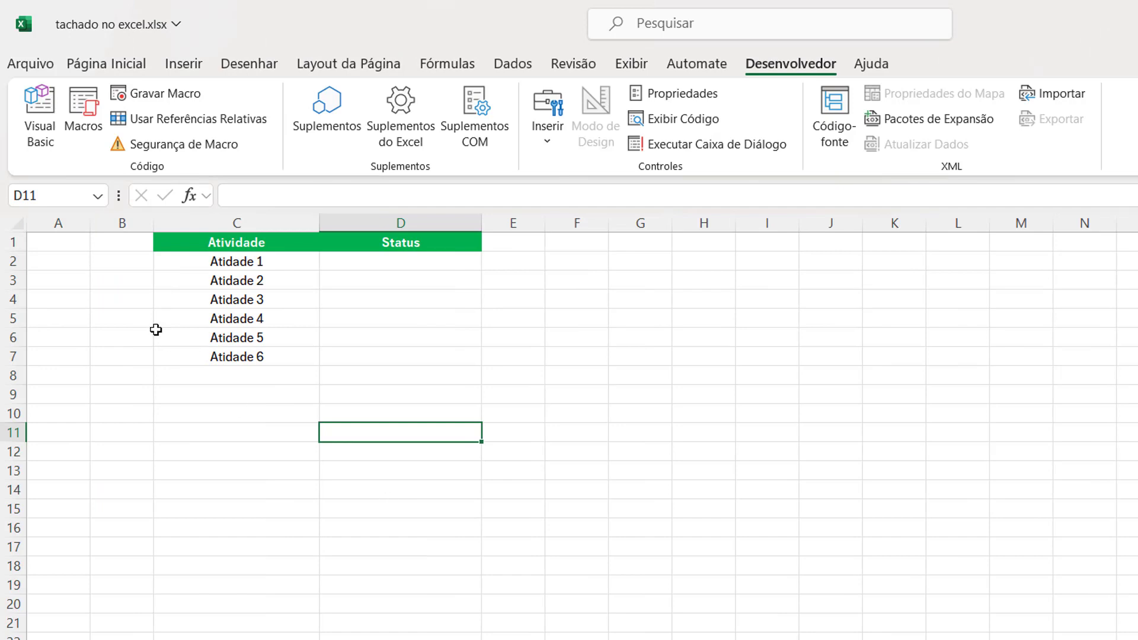
drag(91, 223, 108, 223)
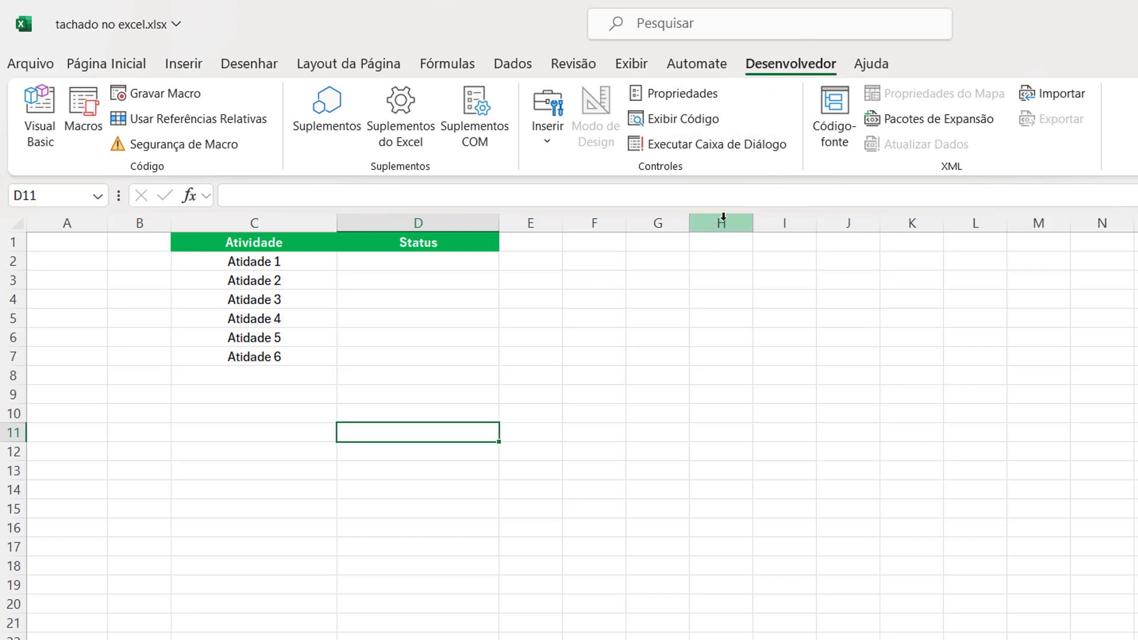
click(550, 143)
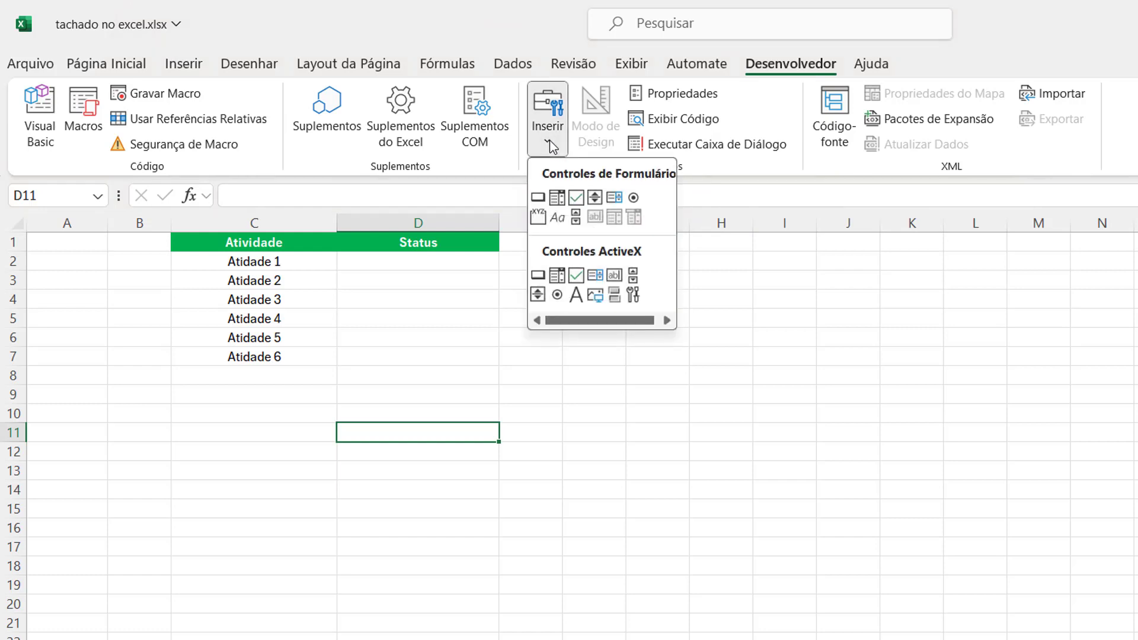
Step: Draw a form checkbox in A2, delete its 'Opção 1' label, and shrink it to fit
click(575, 200)
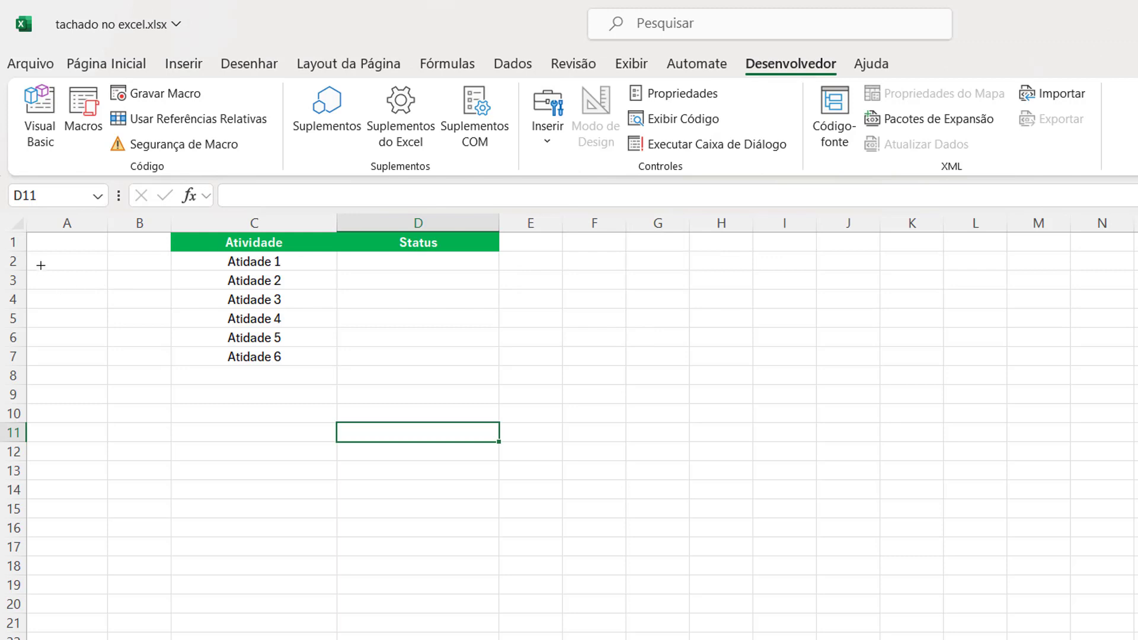
mouse_move(36, 258)
mouse_down()
mouse_move(118, 282)
mouse_move(59, 252)
mouse_up()
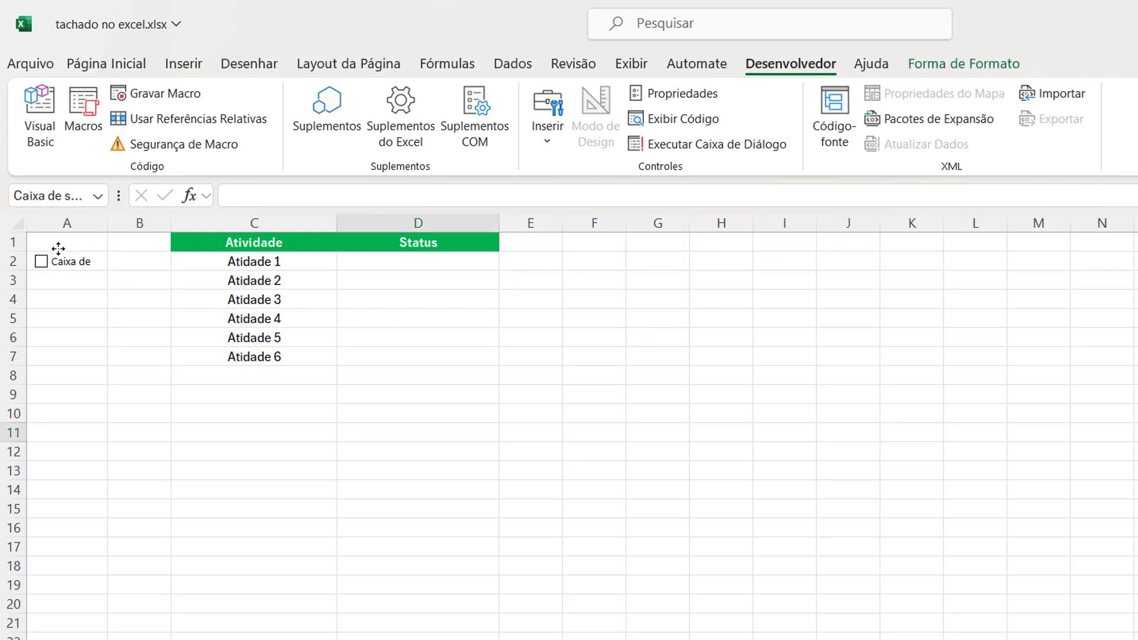
click(65, 261)
drag(57, 258, 100, 259)
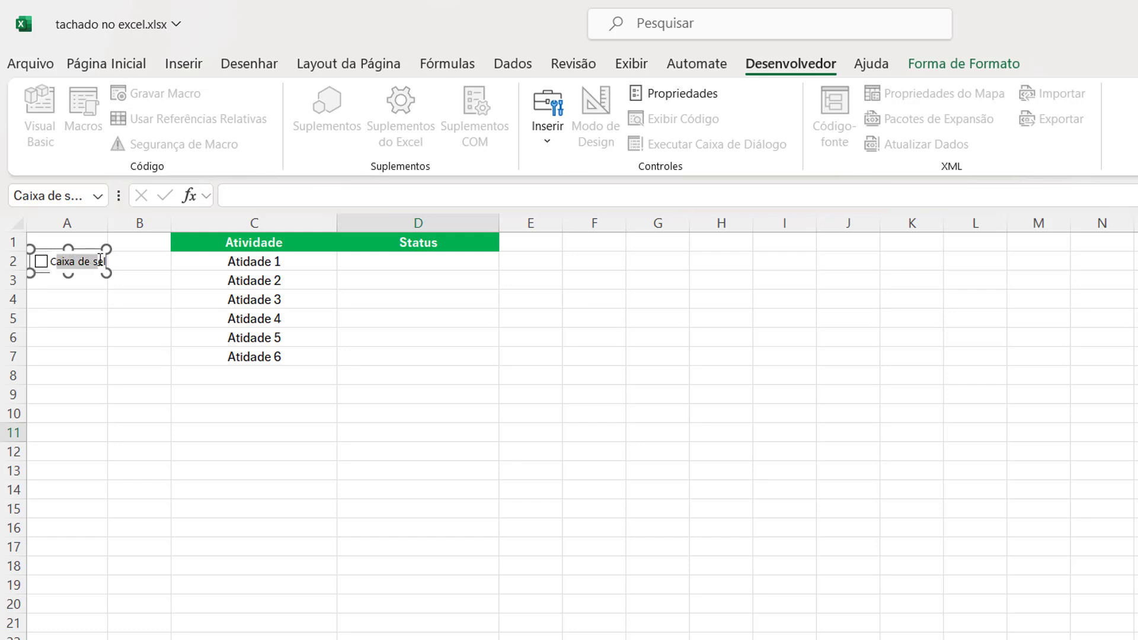
text(Opção 1)
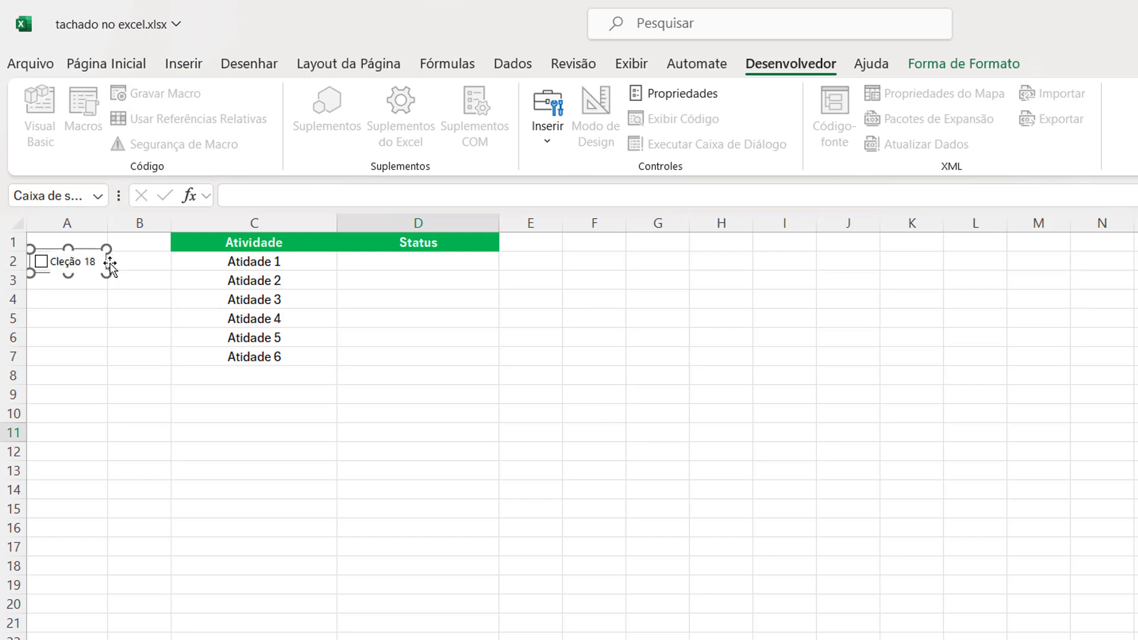
key(BackSpace)
key(BackSpace)
key(BackSpace)
key(BackSpace)
drag(107, 273, 69, 270)
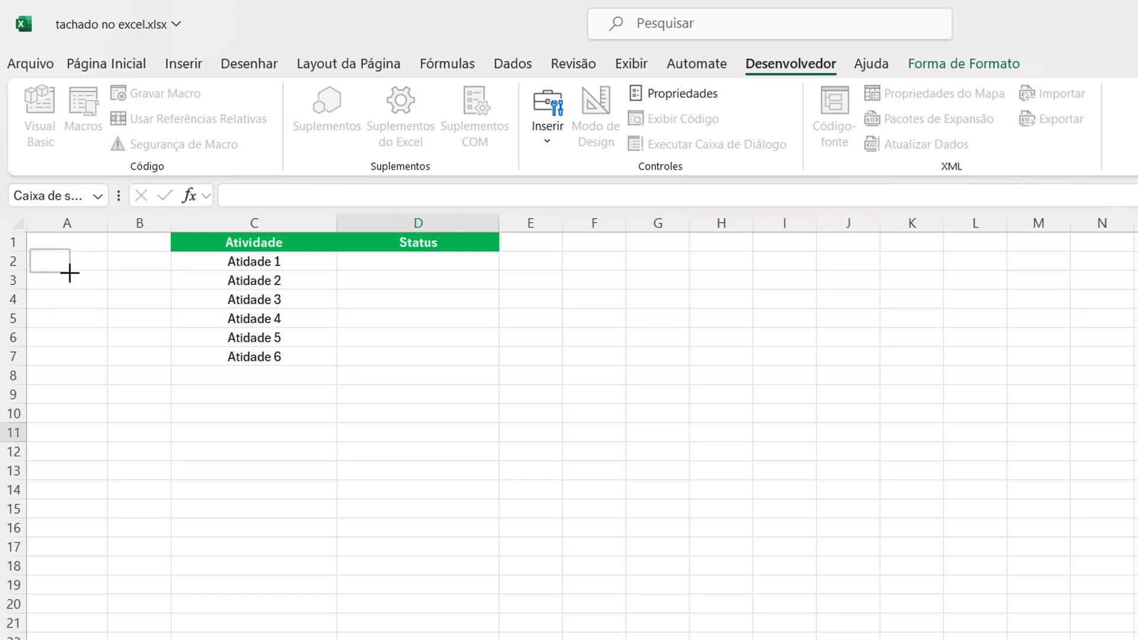
click(89, 311)
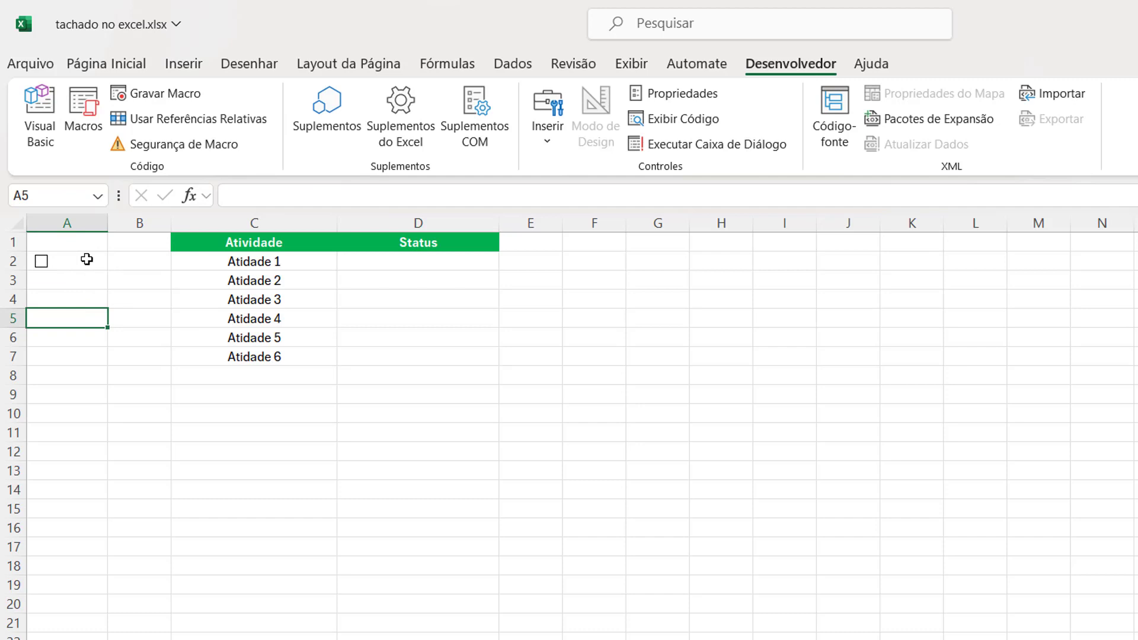
click(89, 261)
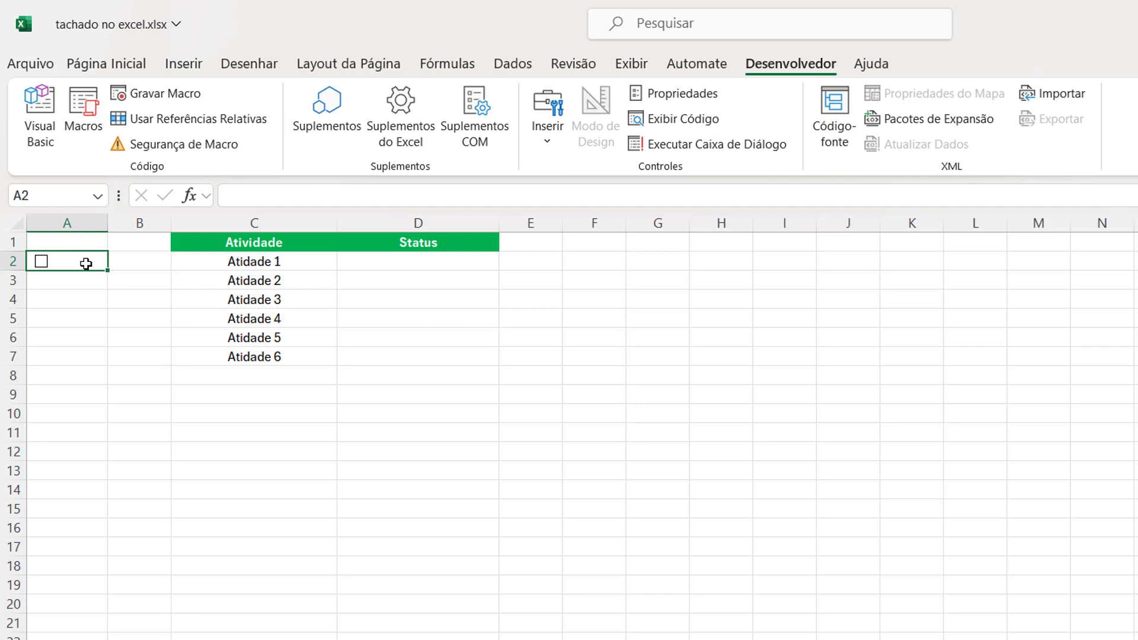
Step: Copy the A2 checkbox down through A7 and widen column B
drag(100, 284, 97, 365)
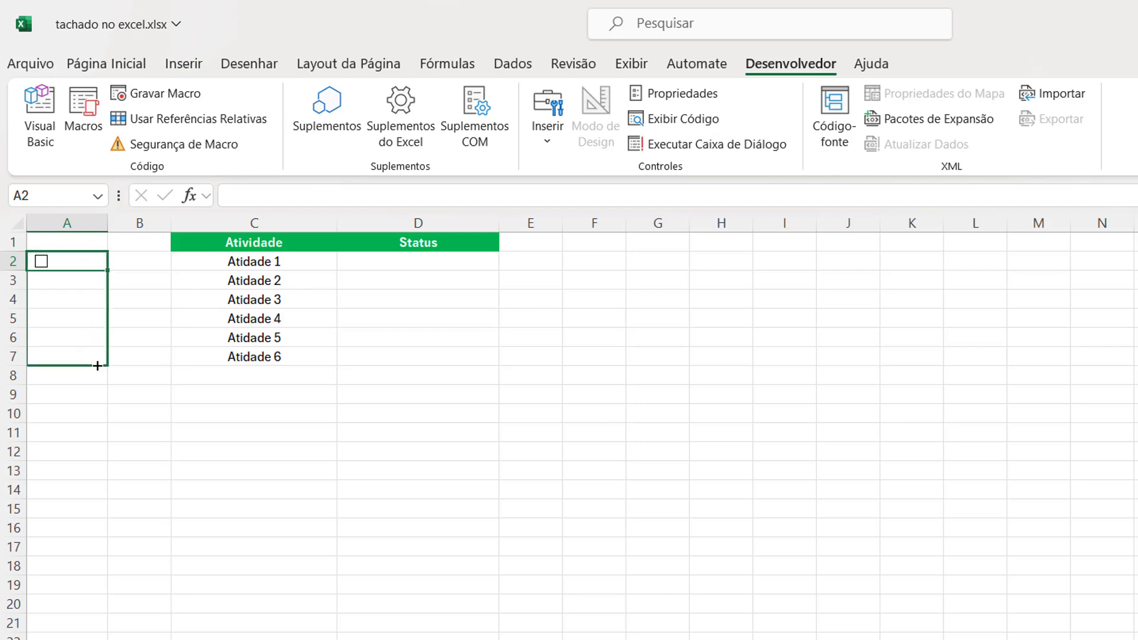
drag(98, 365, 98, 367)
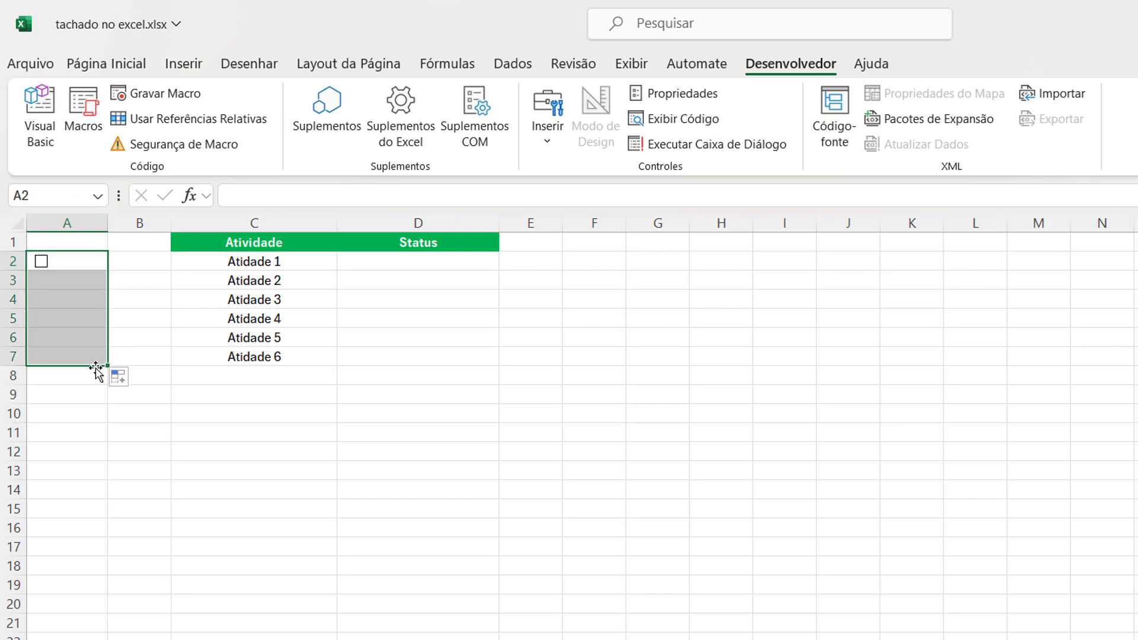
click(80, 425)
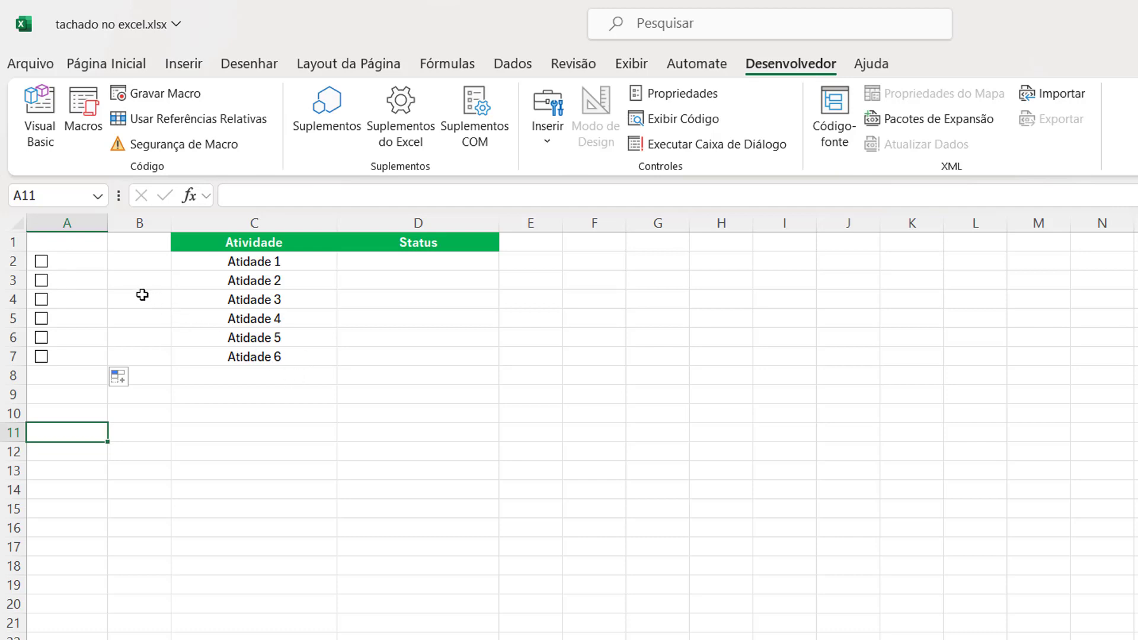
drag(172, 231, 215, 231)
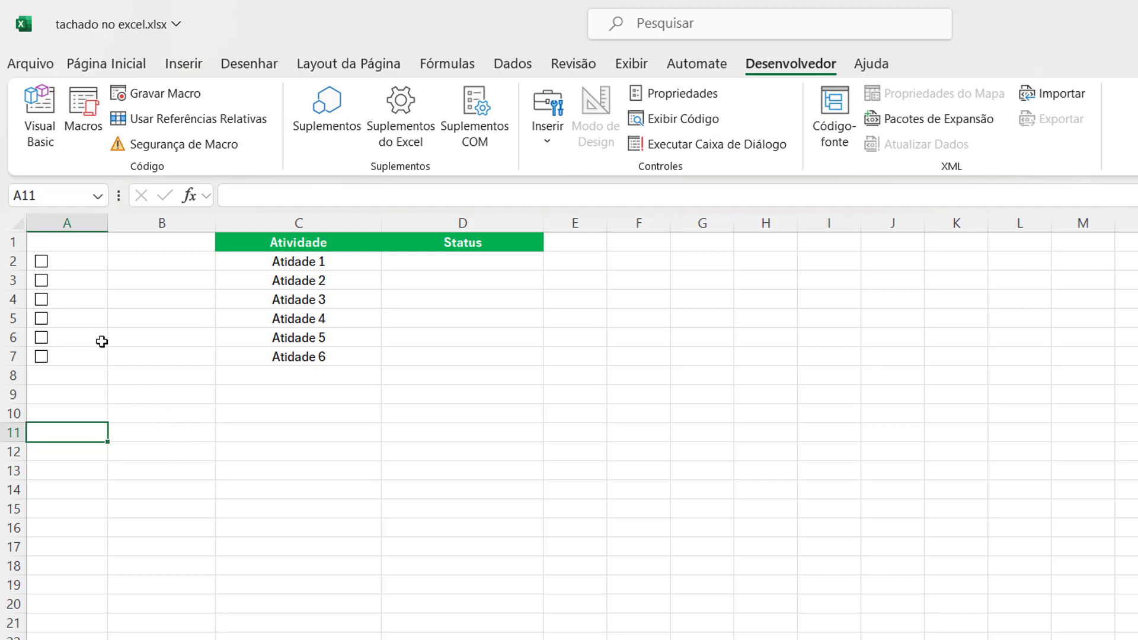
Step: Set the Atividade 1 checkbox's cell link to $B$2 in Formatar controle
right_click(44, 264)
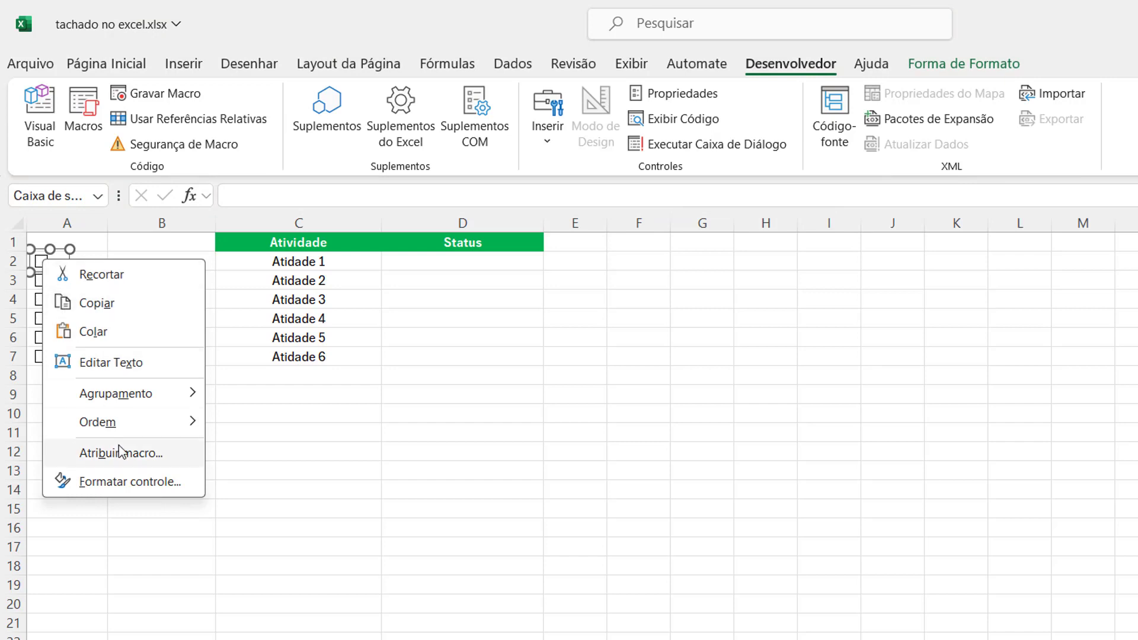
click(110, 482)
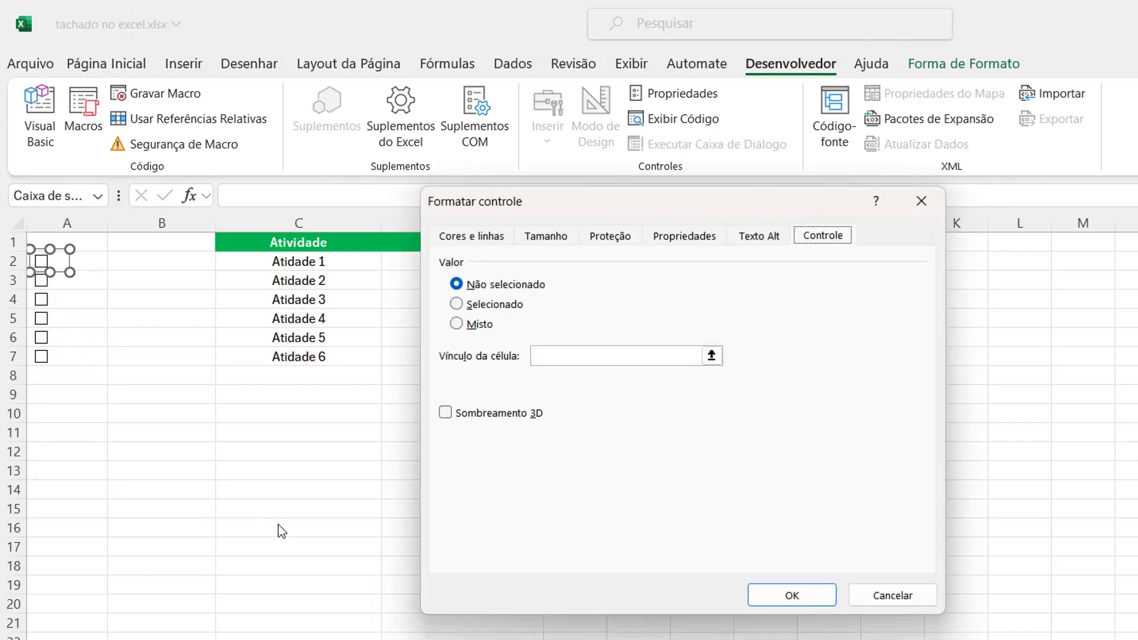
drag(533, 202, 329, 242)
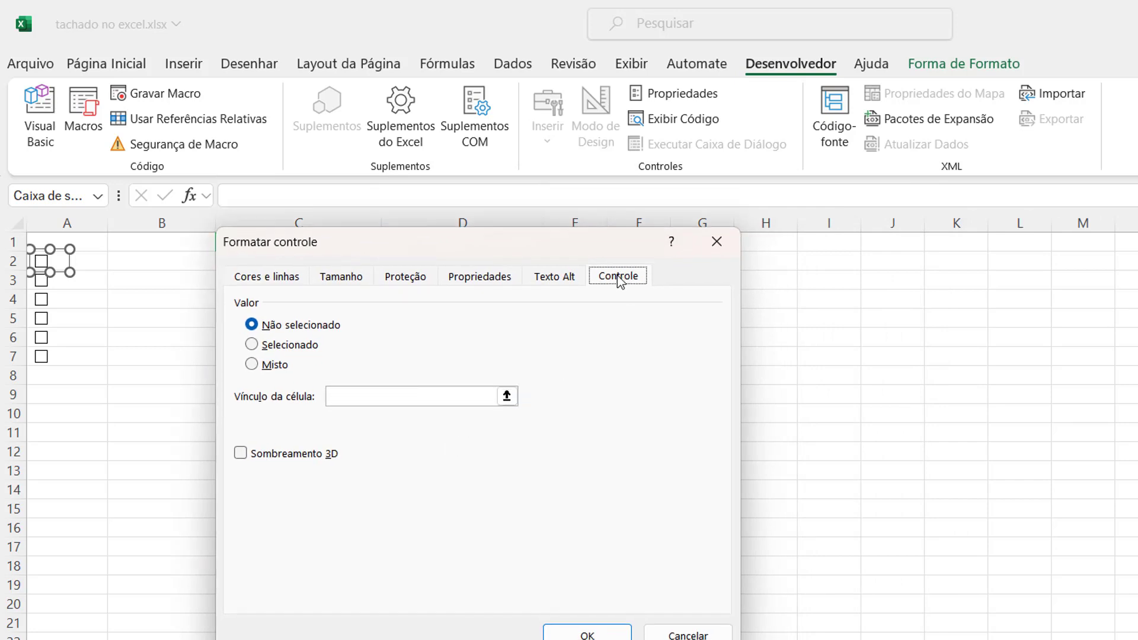
click(507, 396)
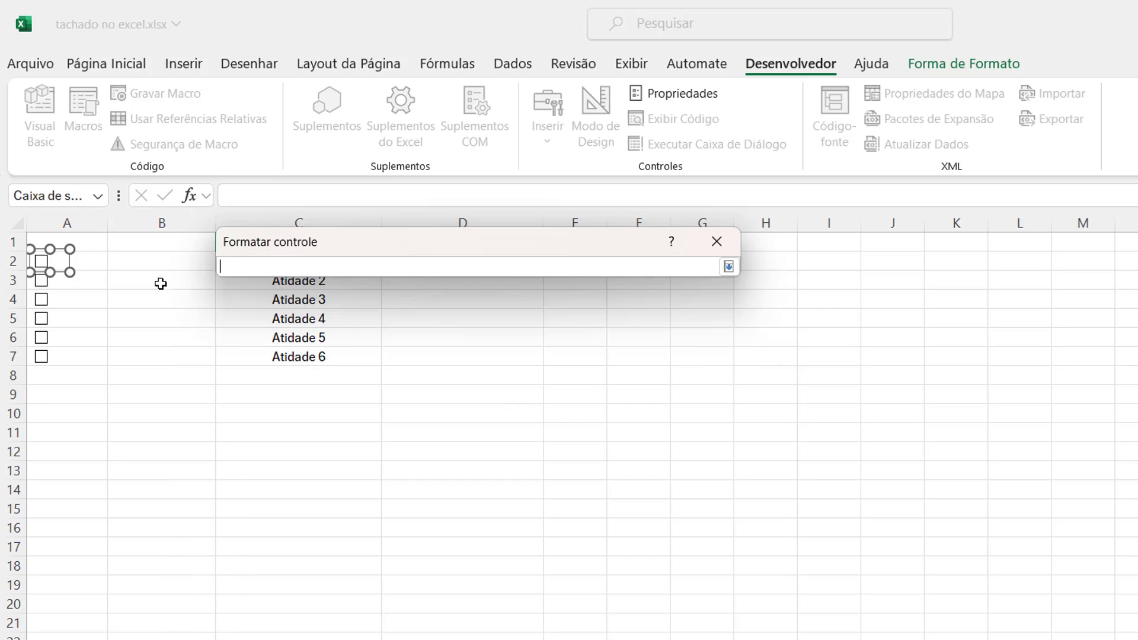
click(147, 262)
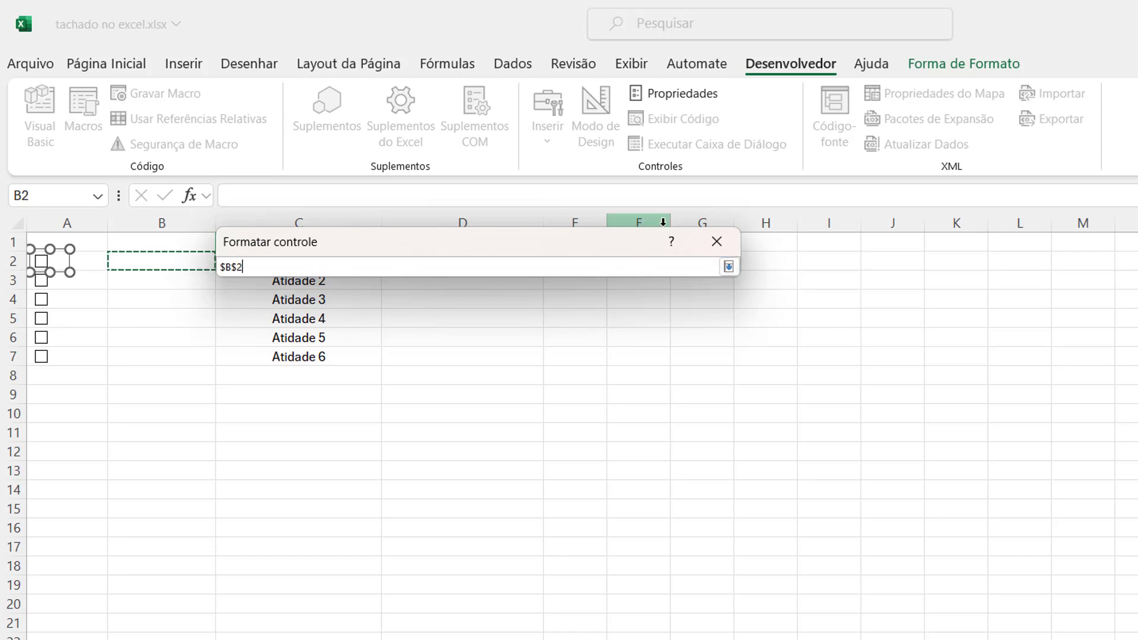
click(729, 266)
click(610, 635)
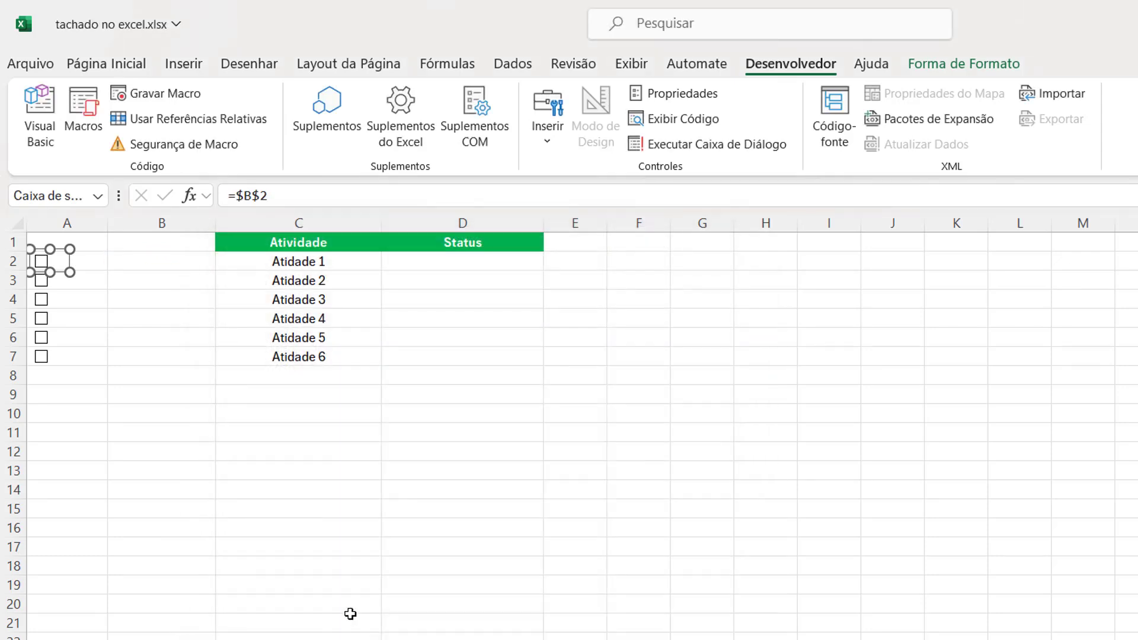
click(349, 620)
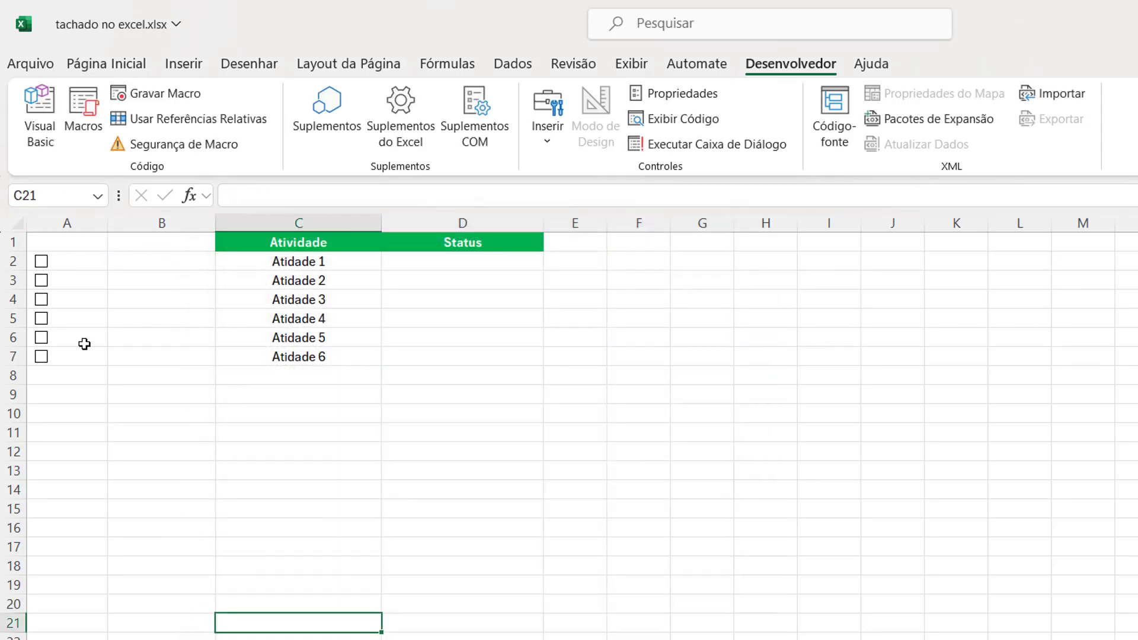
Step: Tick and untick the A2 checkbox, confirming B2 shows VERDADEIRO then FALSO
click(41, 263)
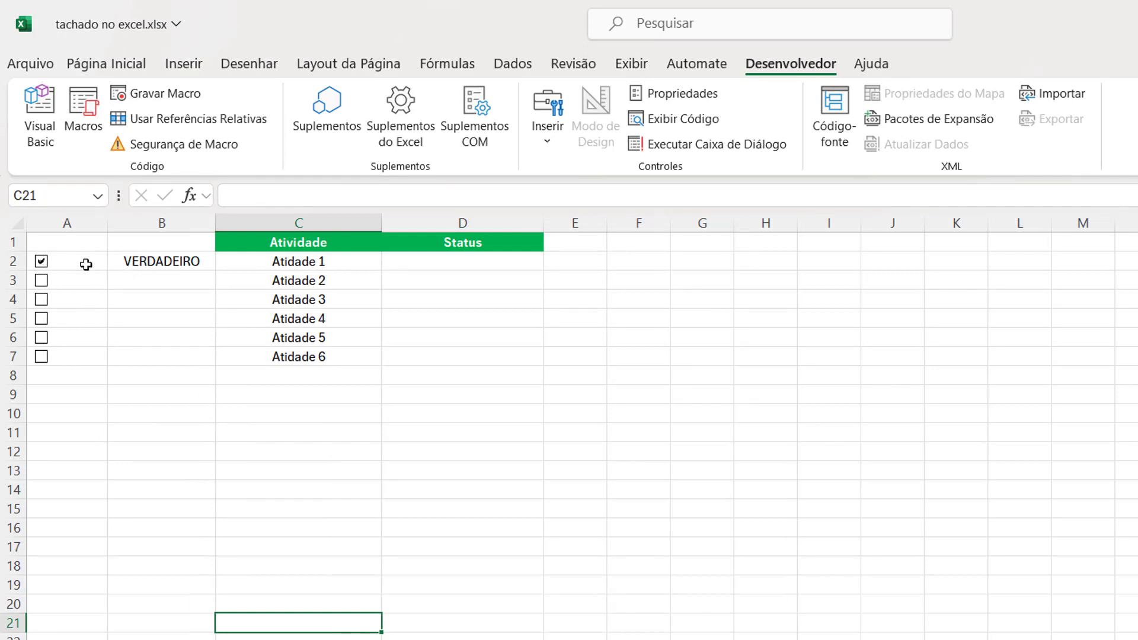
click(42, 262)
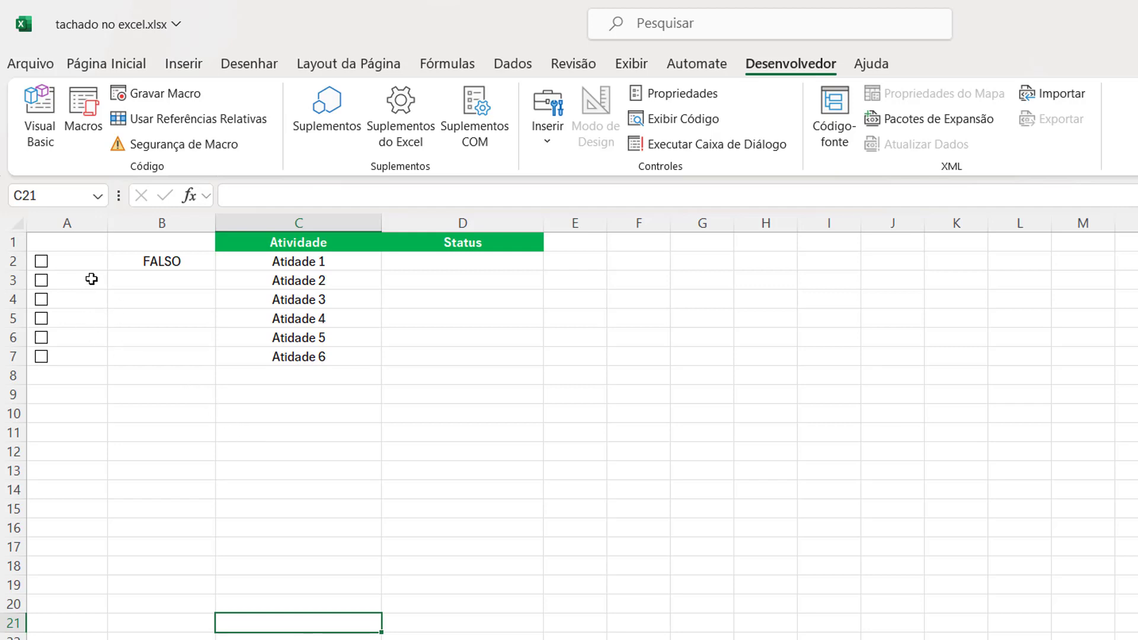
drag(91, 279, 94, 358)
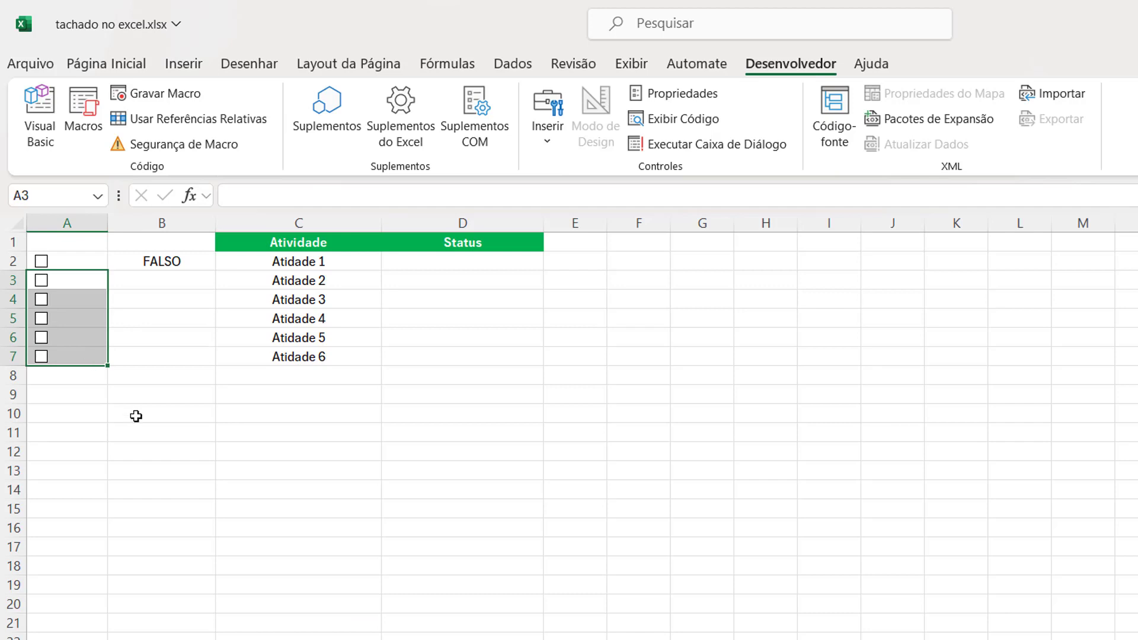
Step: Check the linked values in cells B3, B4, B6, B8 and B7
click(122, 285)
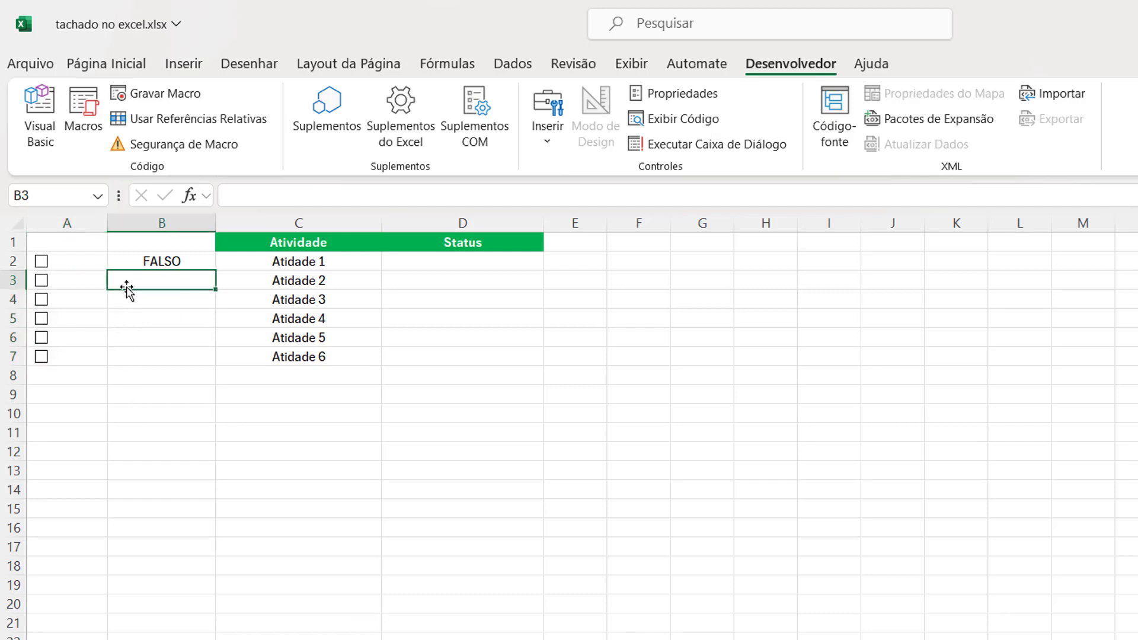
click(156, 299)
click(151, 338)
click(151, 373)
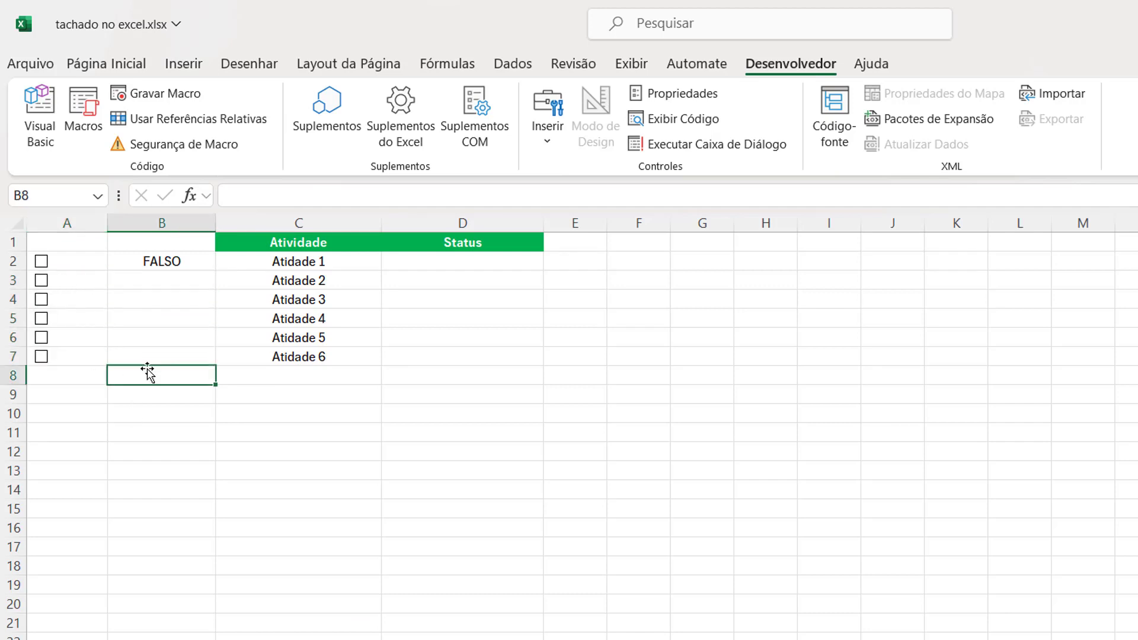
click(138, 357)
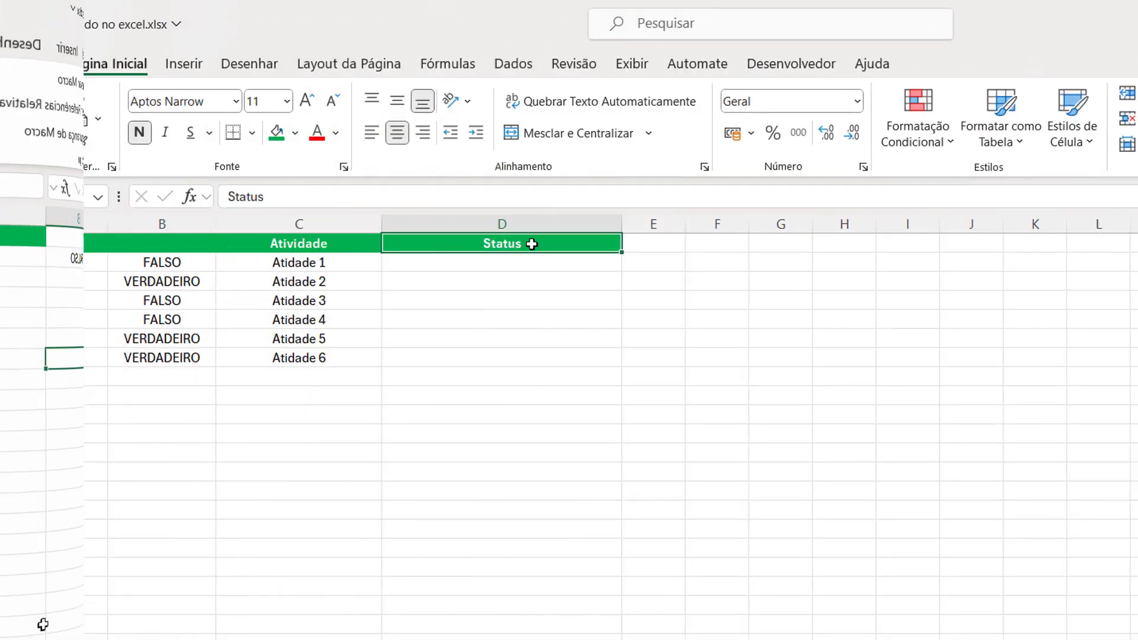
Step: Review the linked values in B2:B7, then select Status cell D2
drag(162, 262, 160, 356)
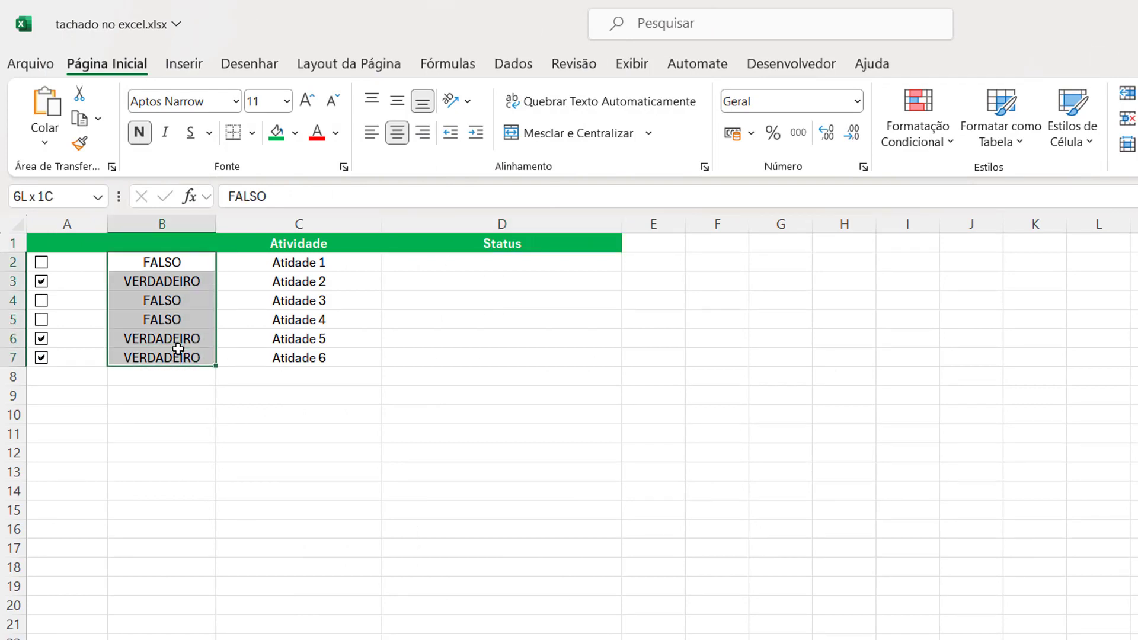
click(224, 463)
click(479, 262)
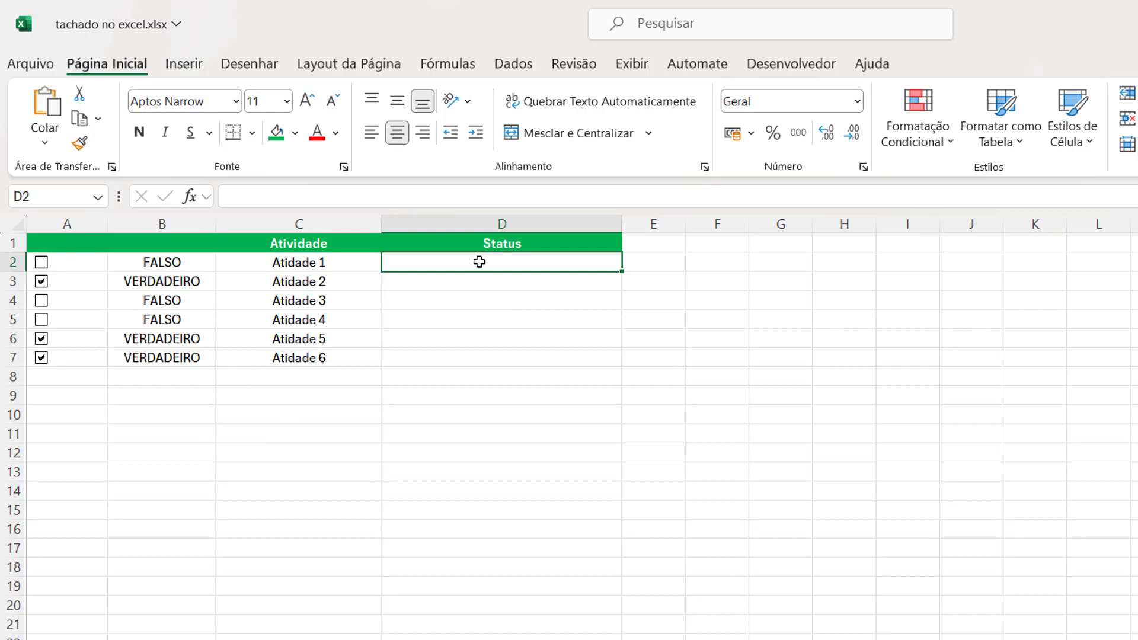
Step: Enter =SE(B2=VERDADEIRO;"CONCLUÍDO";"PENDENTE") in D2, which displays PENDENTE
drag(480, 261, 490, 356)
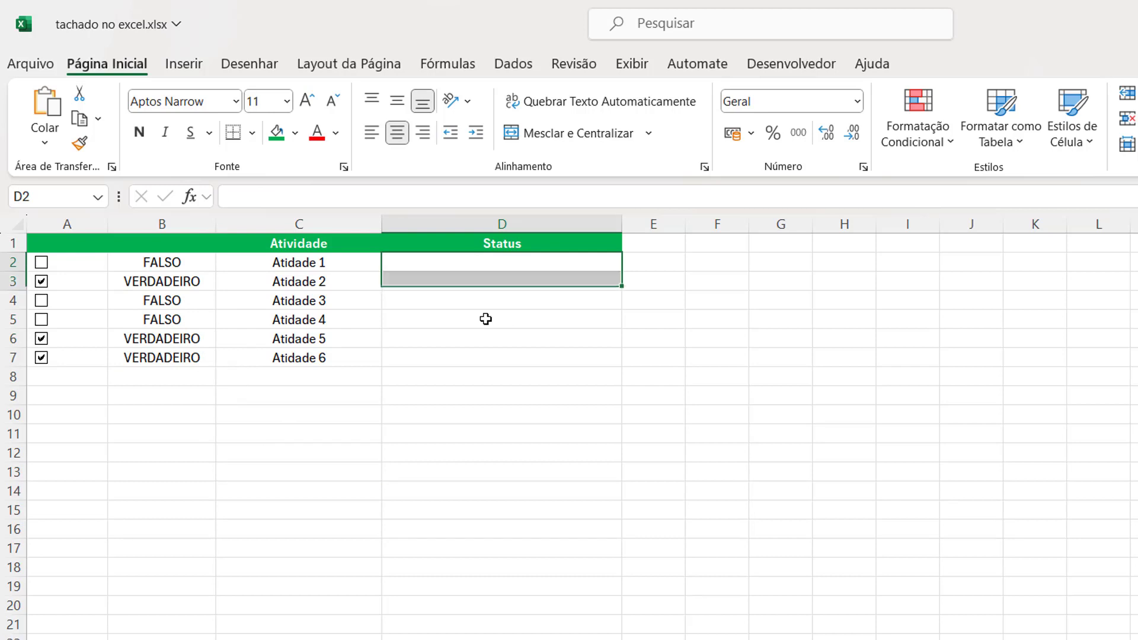
click(443, 261)
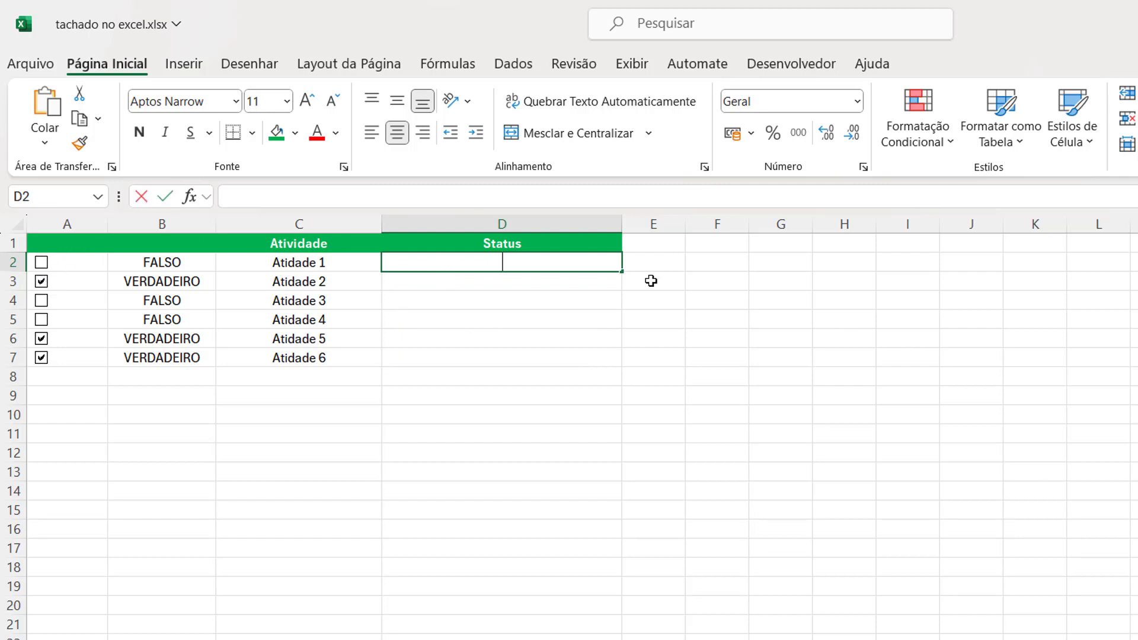
key(F2)
text(=)
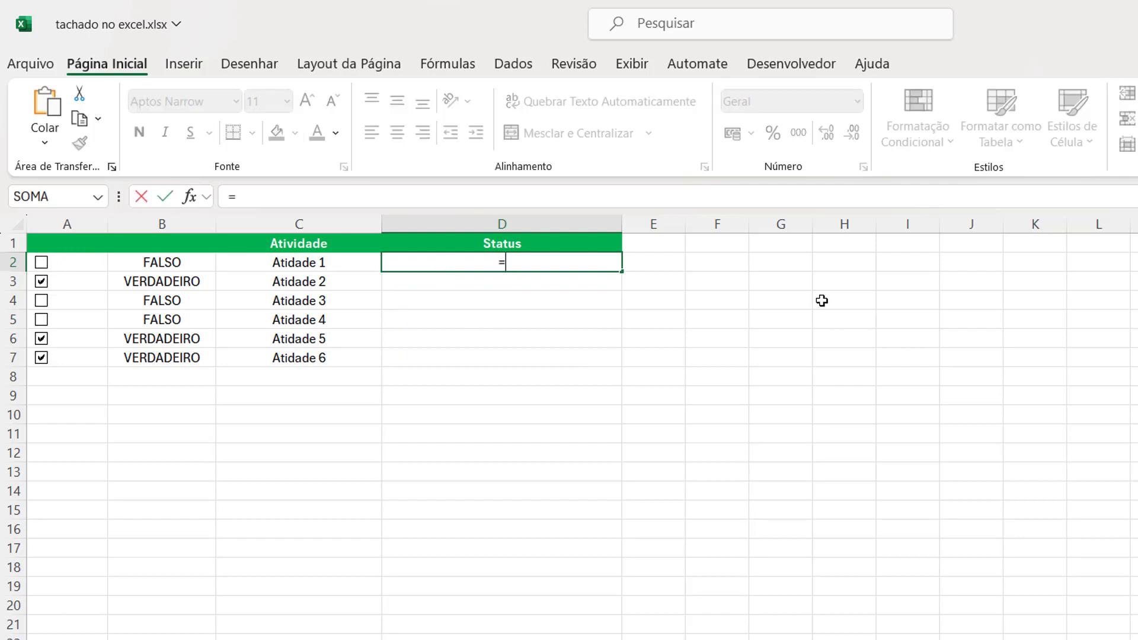
text(SE()
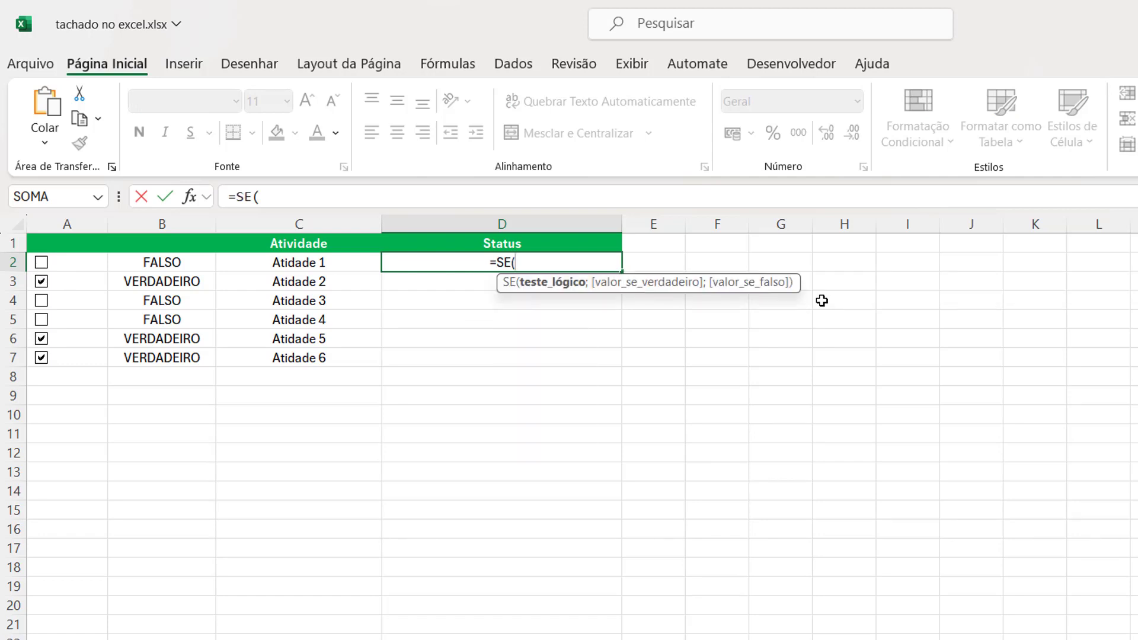
click(164, 261)
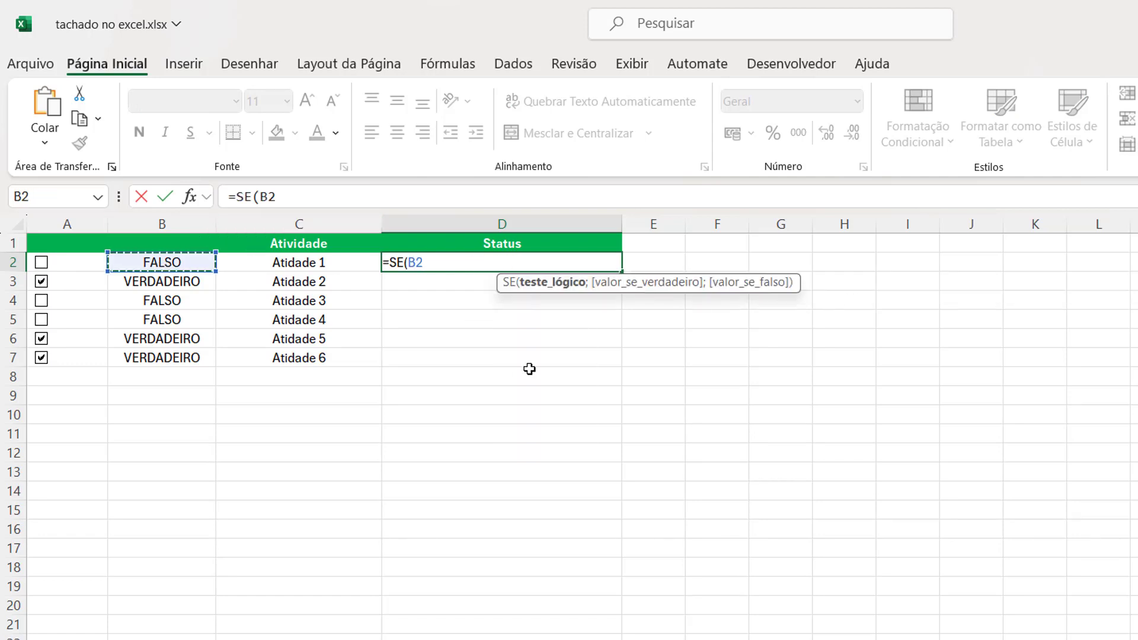
text(=VER)
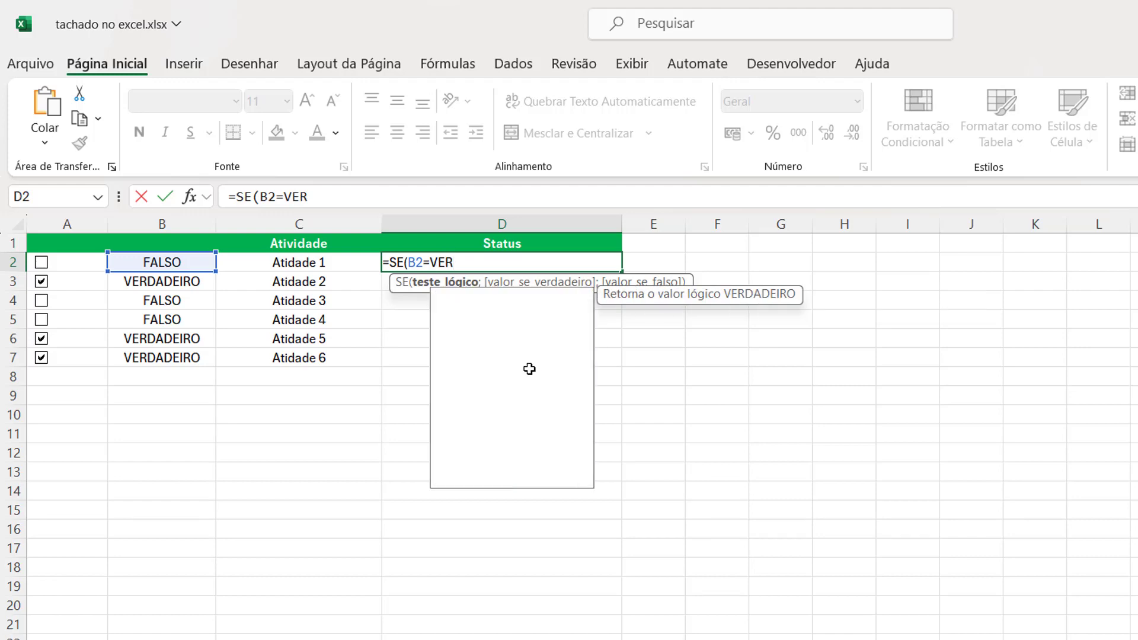
text(DADEIRO)
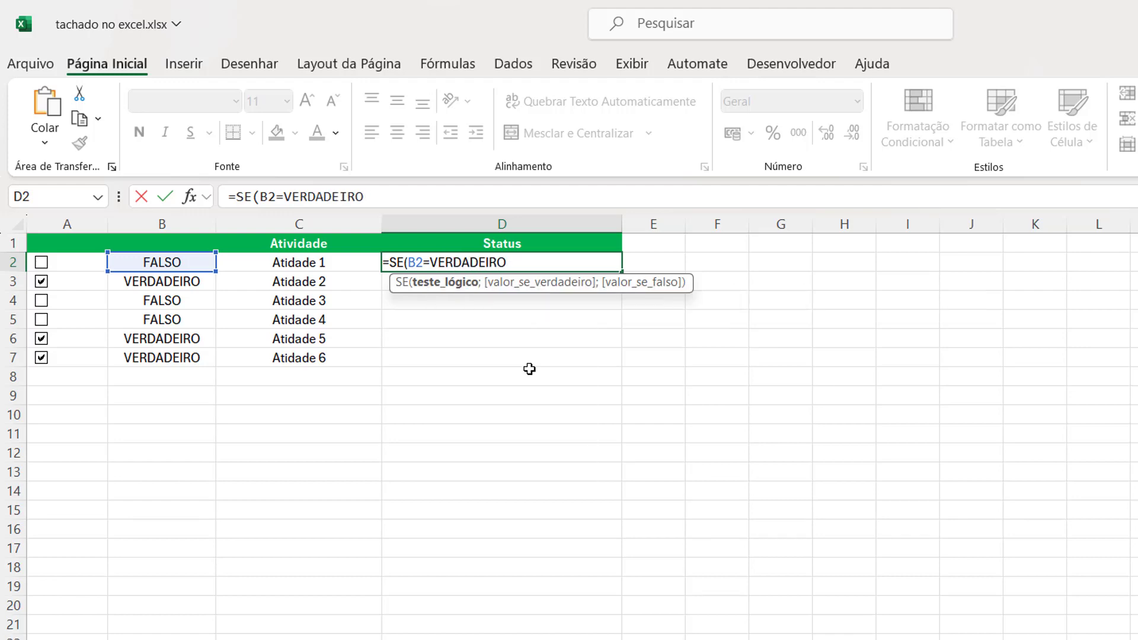
text(;")
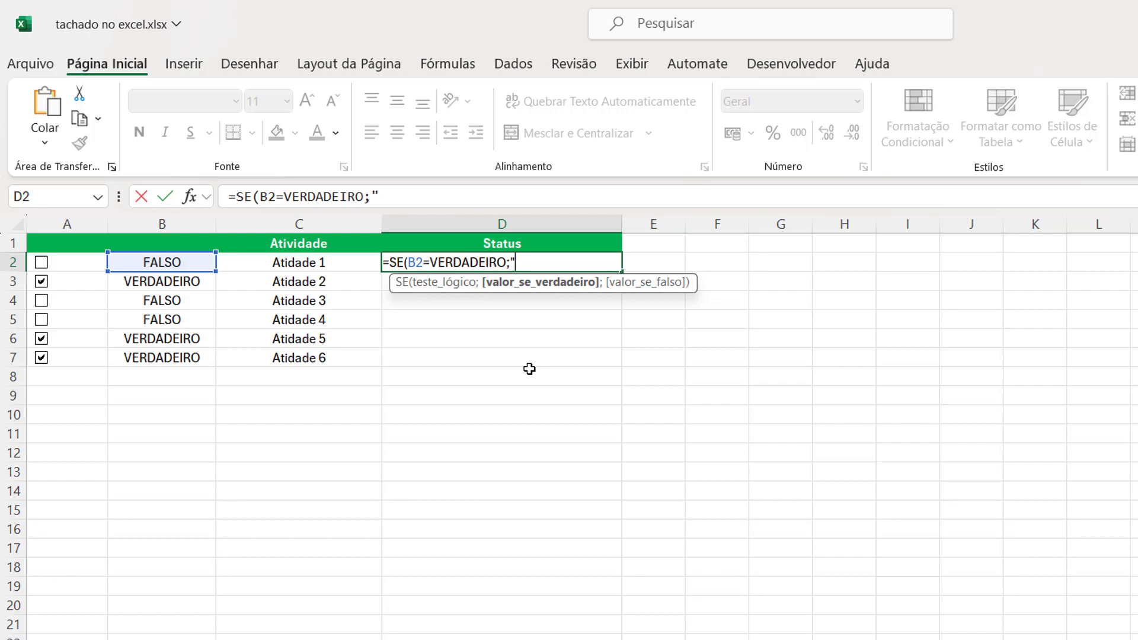
text(CONCLUÍDO")
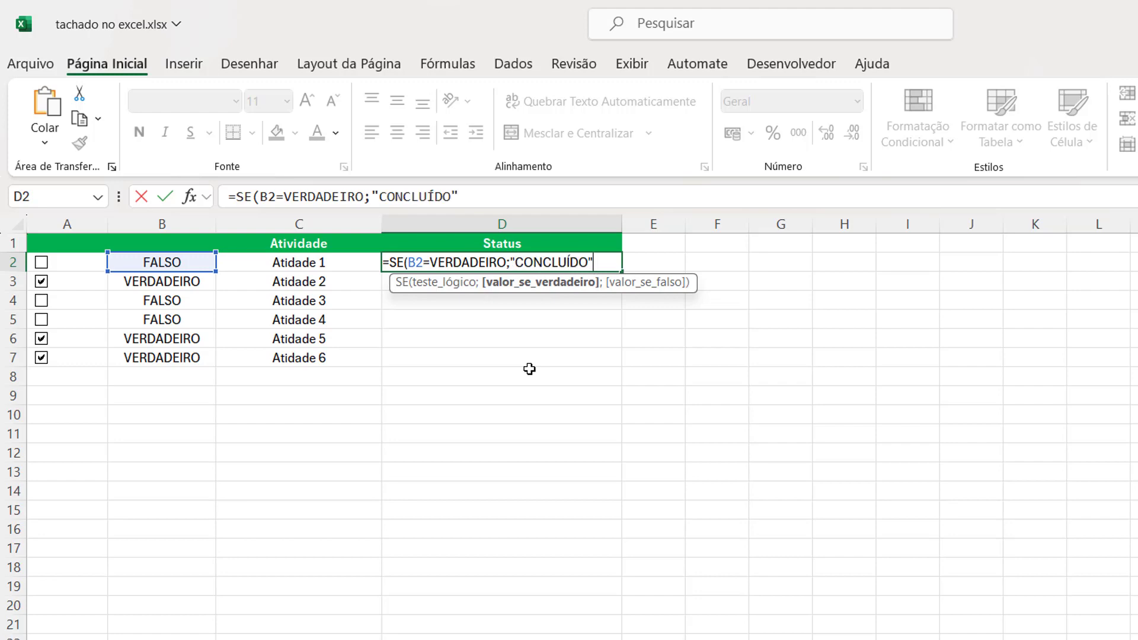
text(;")
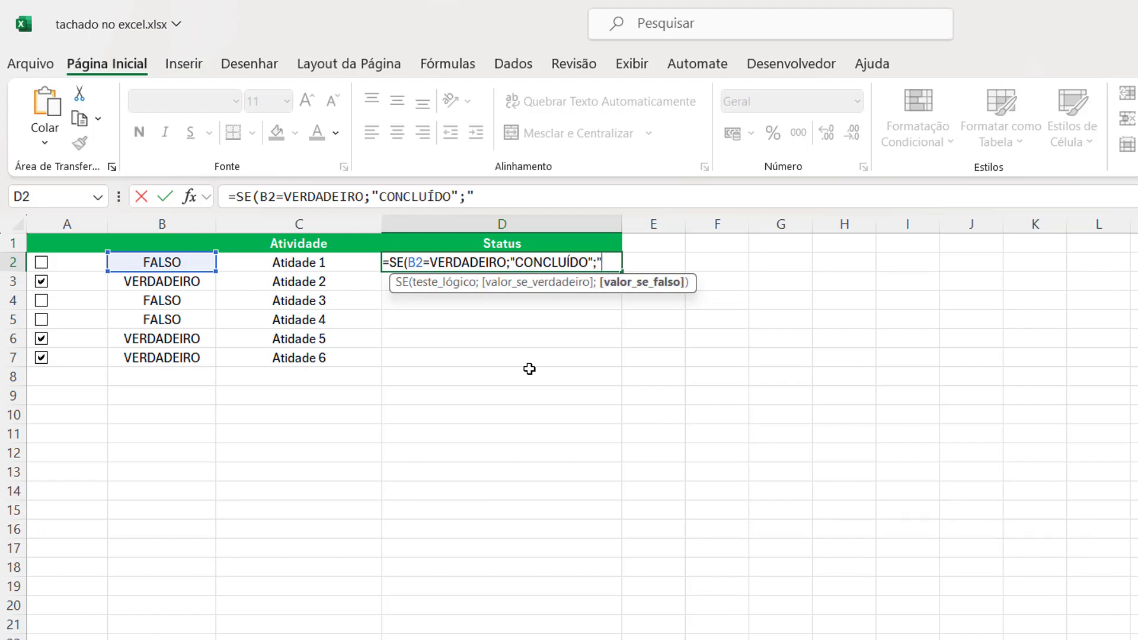
text(PENDENTE")
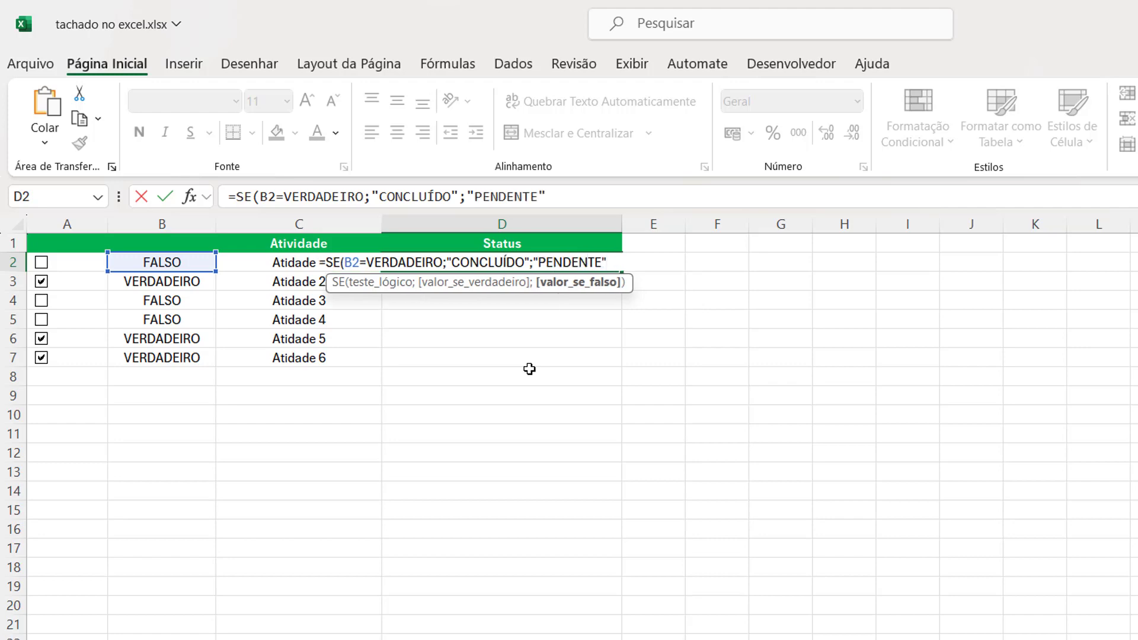
text())
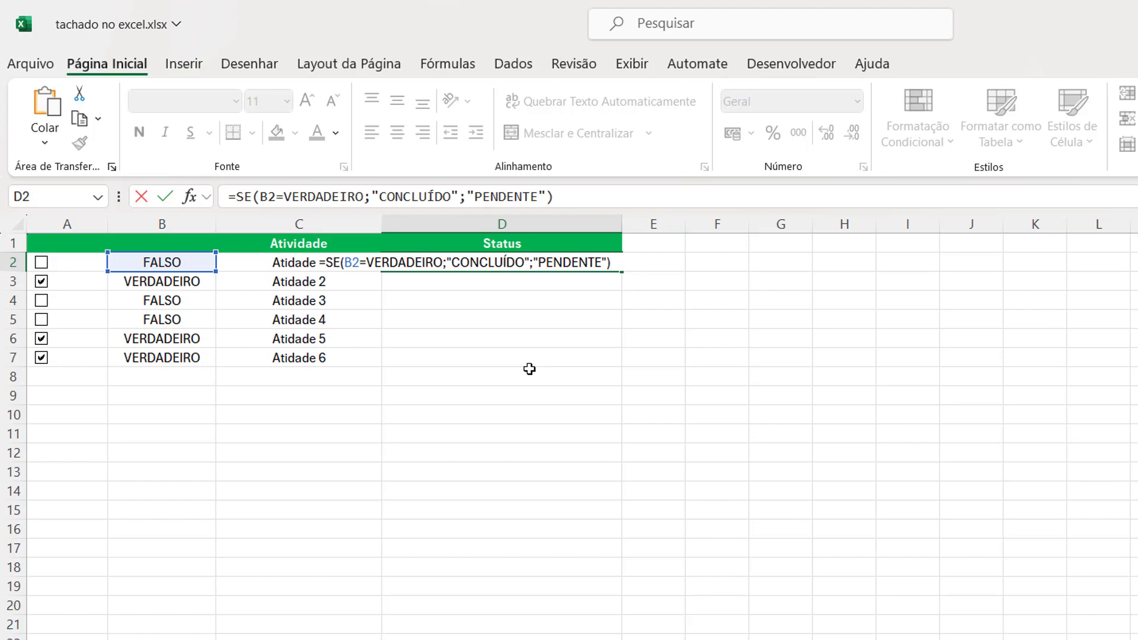
key(Return)
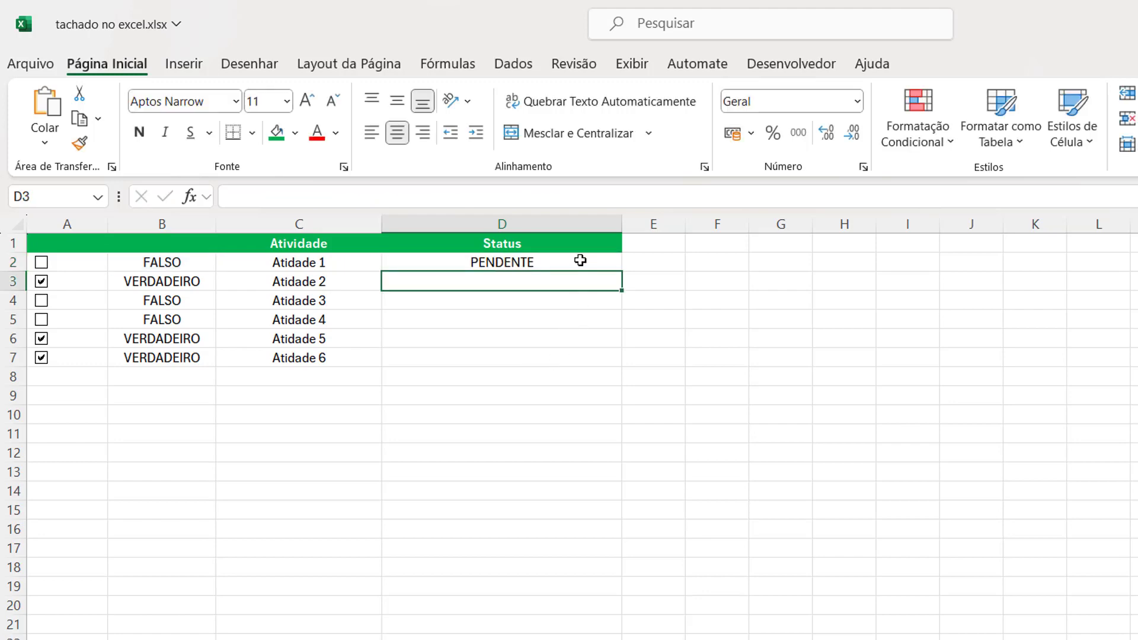
Step: Fill the Status formula down to D7 and test it by toggling Atividade 1's checkbox
click(583, 260)
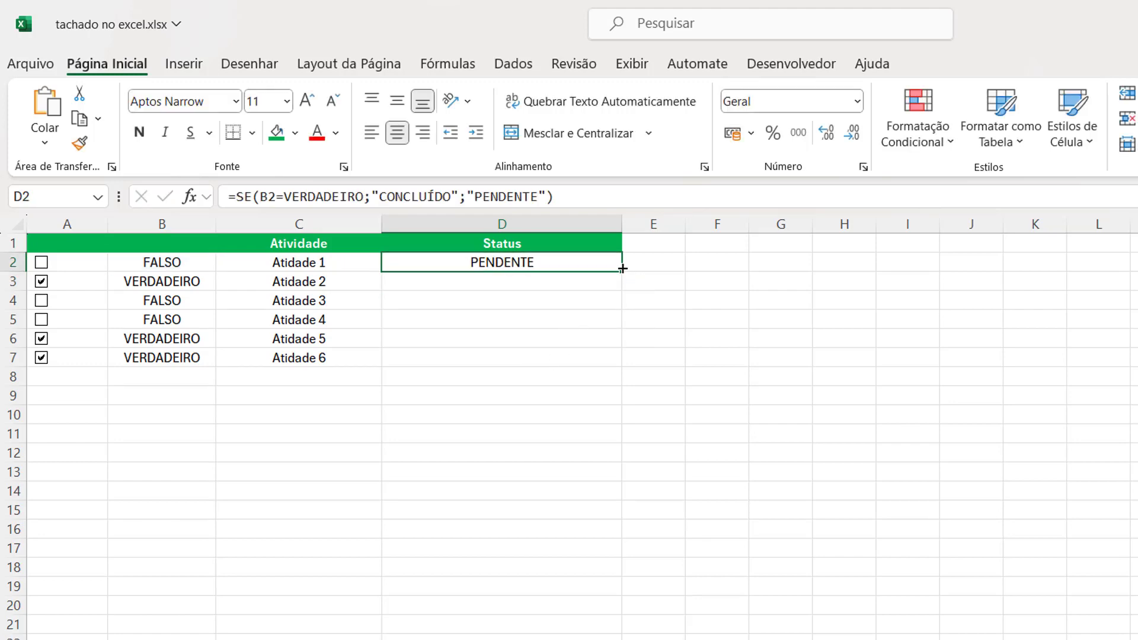
drag(617, 271, 603, 366)
click(628, 431)
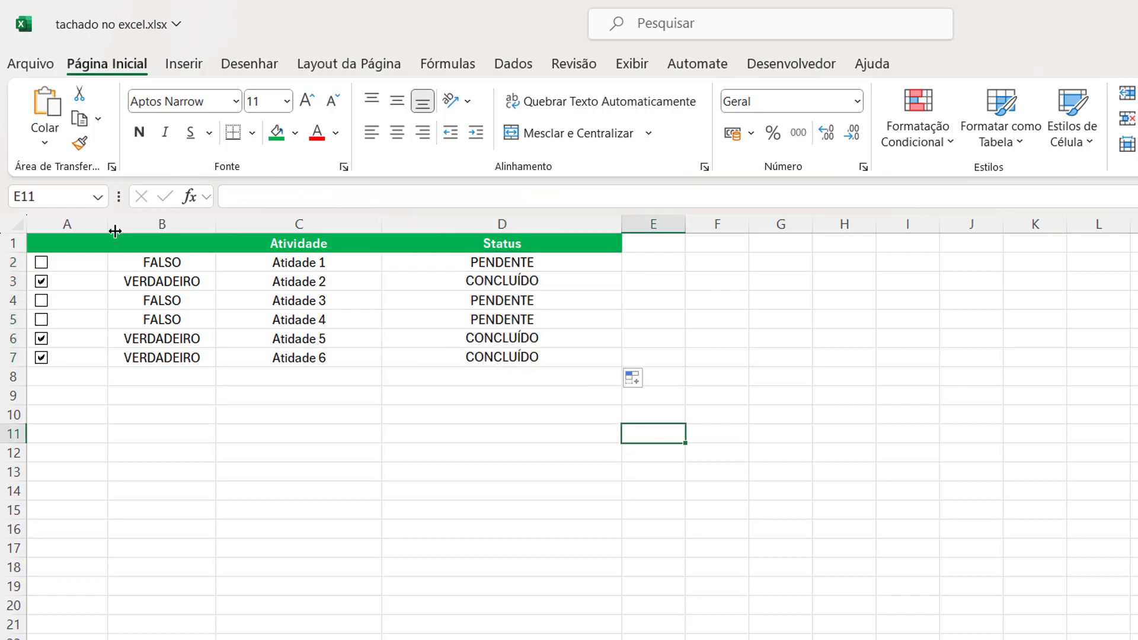
click(43, 264)
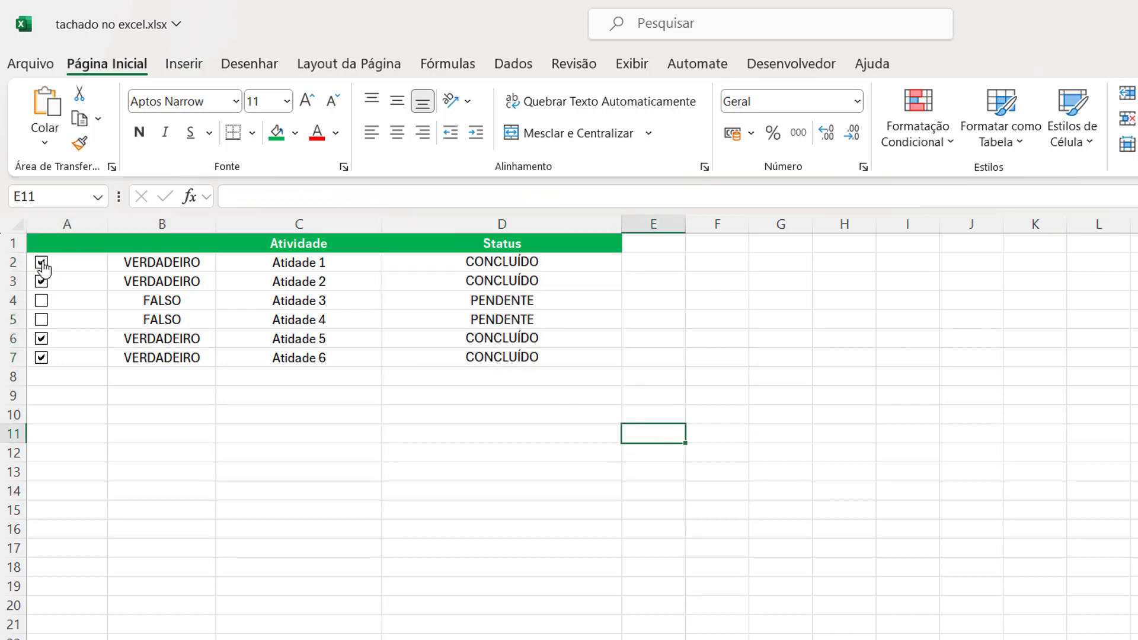
click(522, 263)
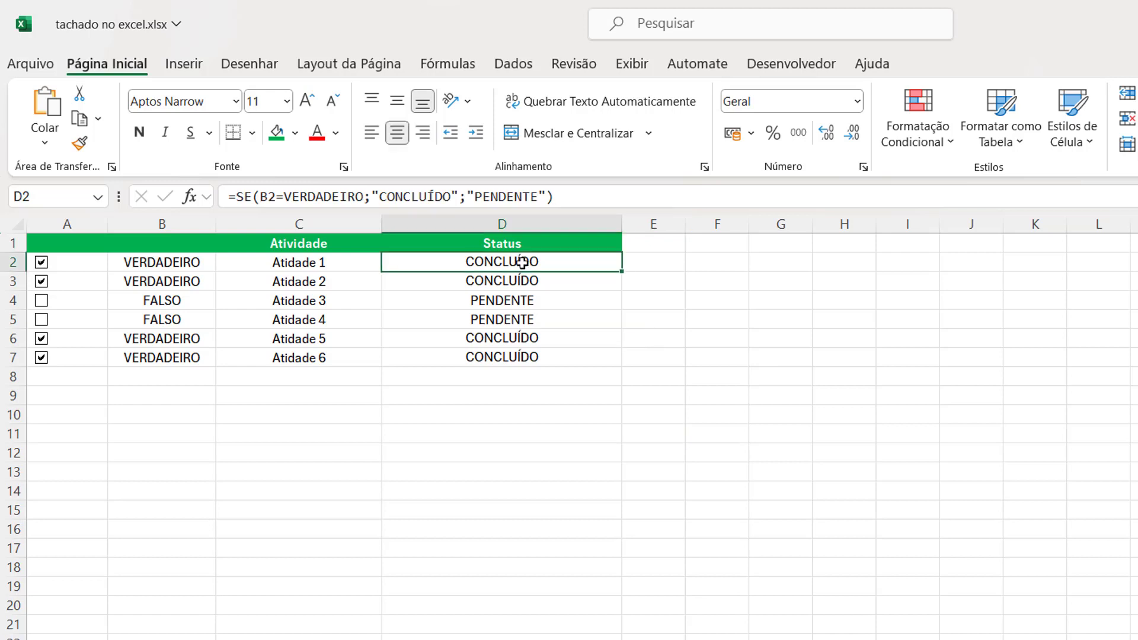
click(41, 263)
click(363, 414)
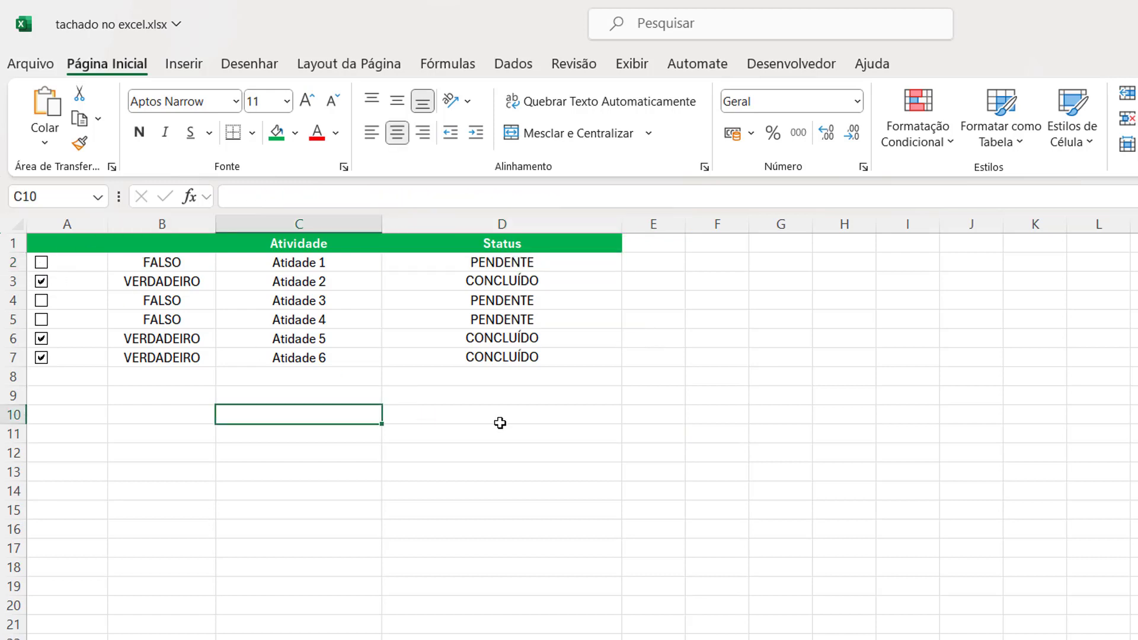
Step: Hide column B, narrow column A to fit the checkboxes, and select C2:D7
click(143, 228)
right_click(143, 228)
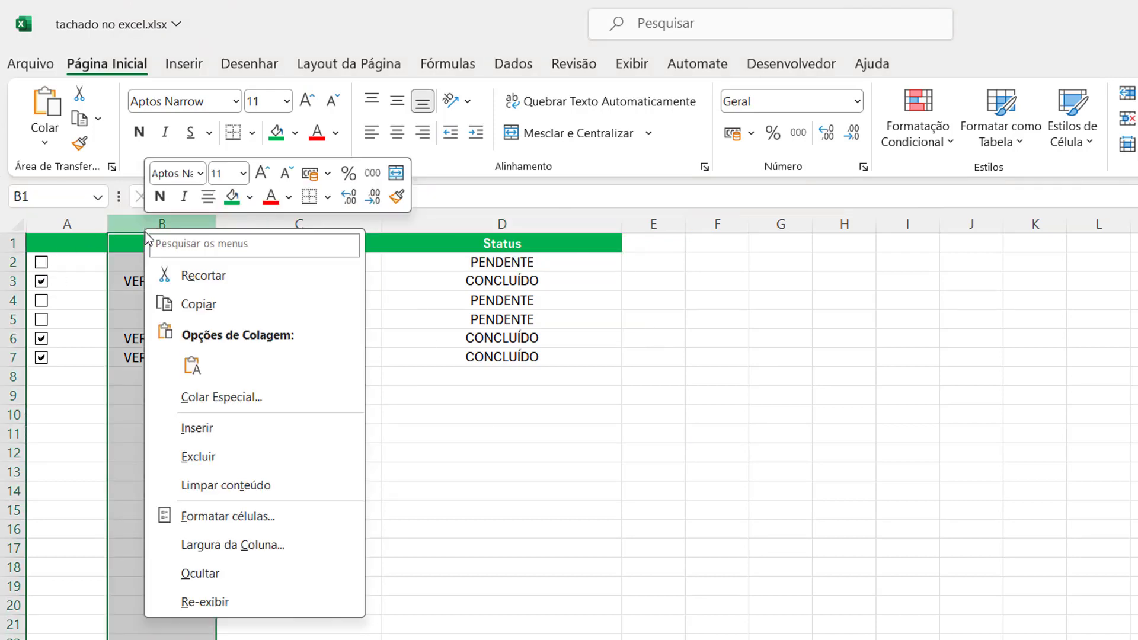
click(212, 572)
click(212, 552)
drag(106, 224, 64, 224)
click(223, 380)
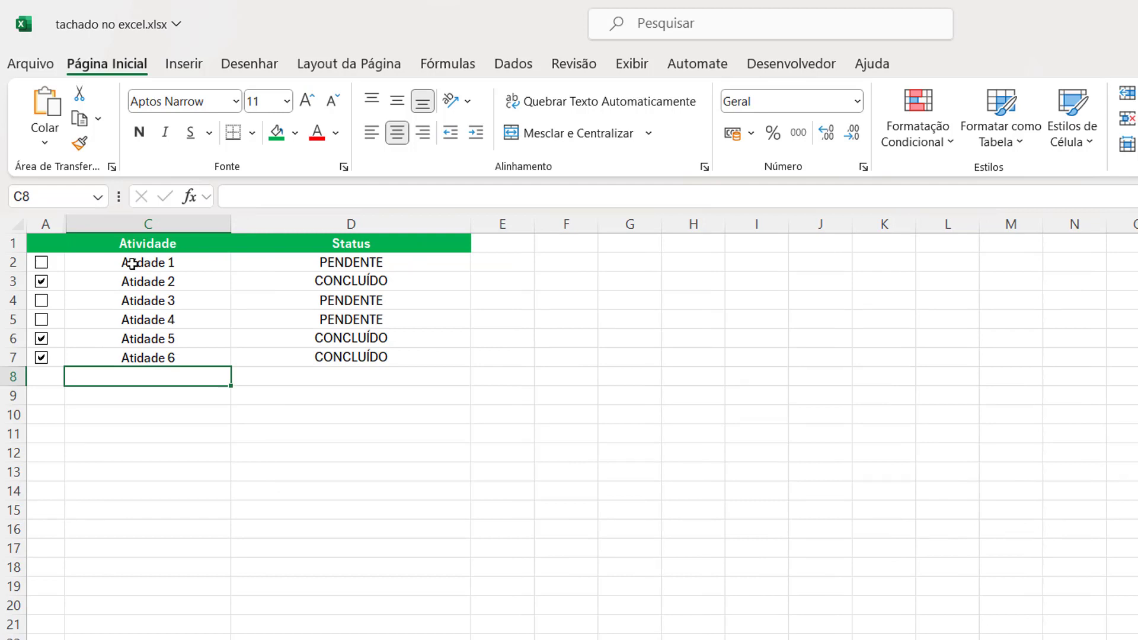
drag(132, 263, 407, 358)
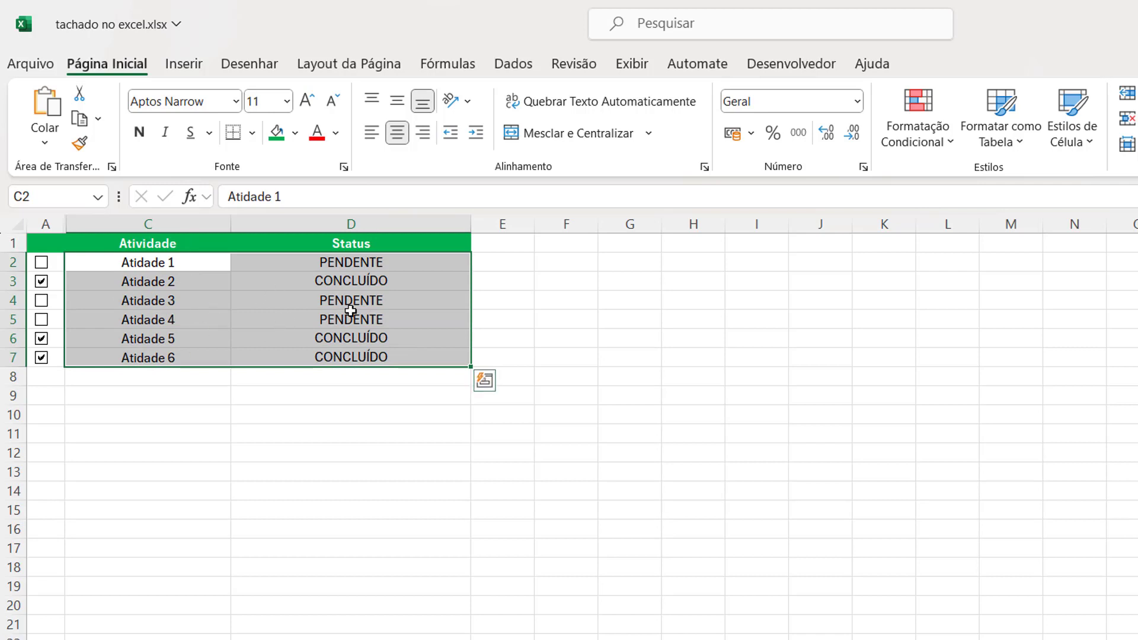
Step: Add a conditional rule =$D2="CONCLUÍDO" applying strikethrough font to C2:D7
click(947, 152)
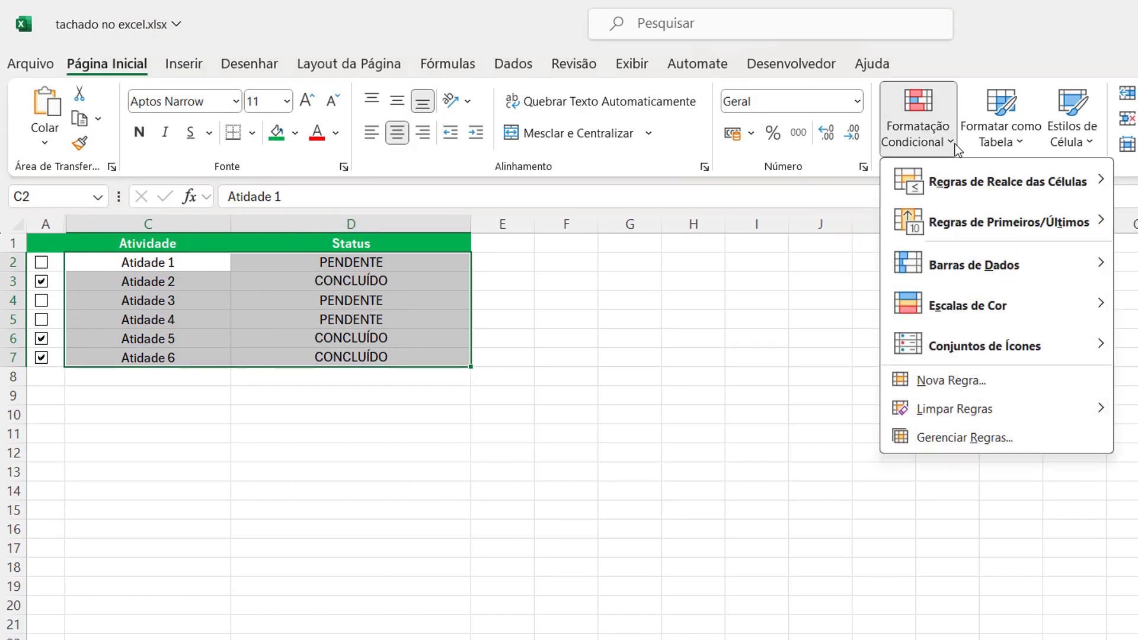
click(949, 383)
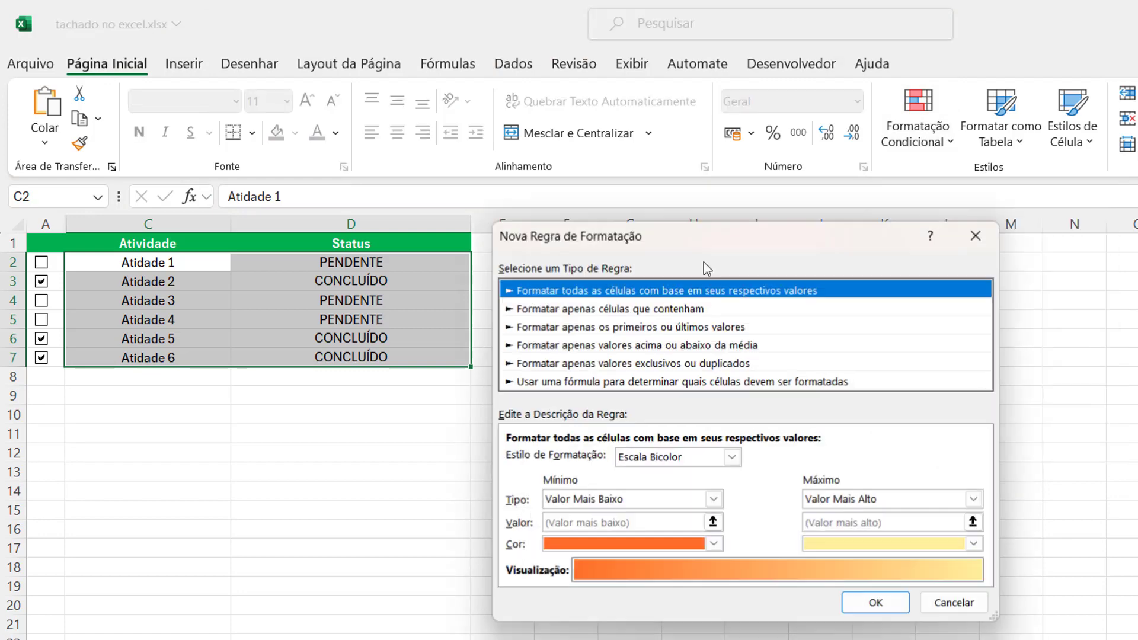
click(594, 382)
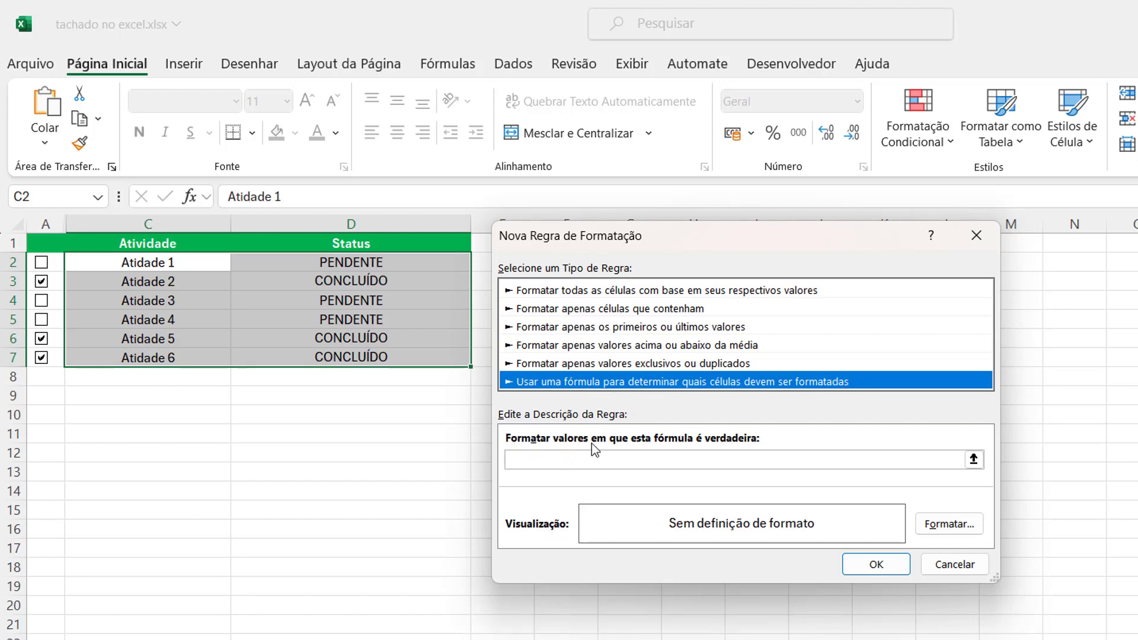
click(640, 462)
text(=)
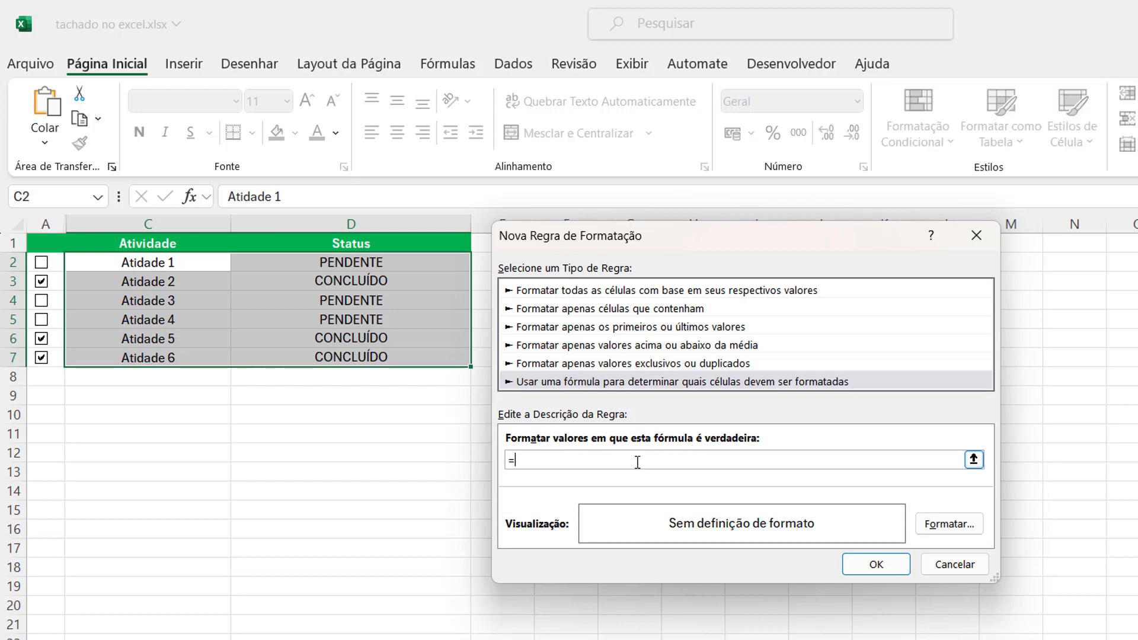
click(373, 263)
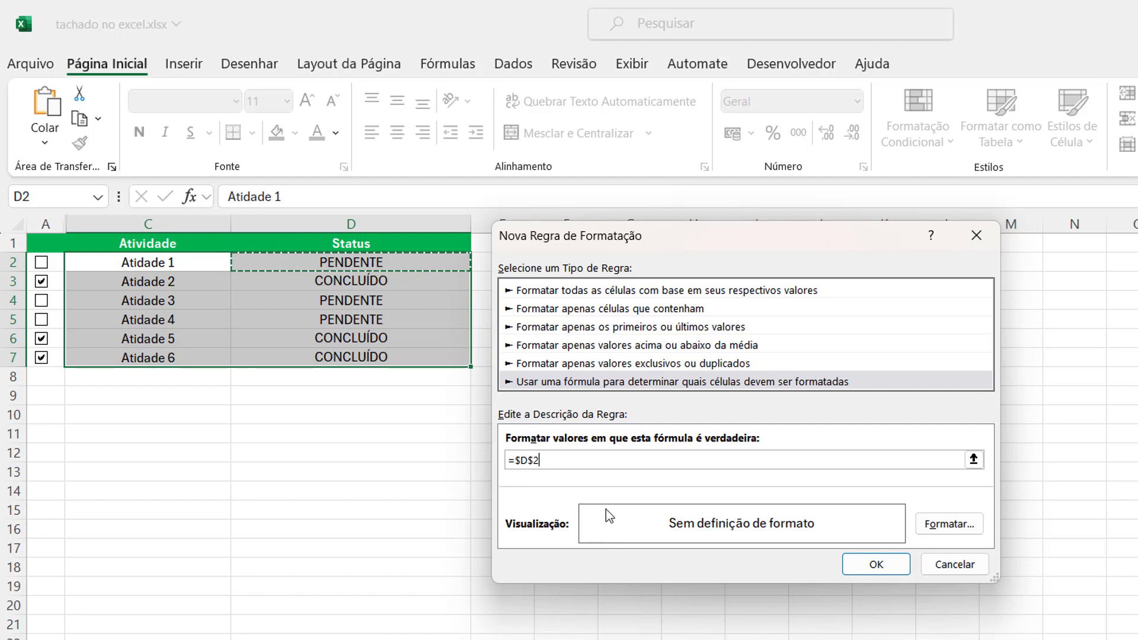
key(F4)
key(F4)
text(=)
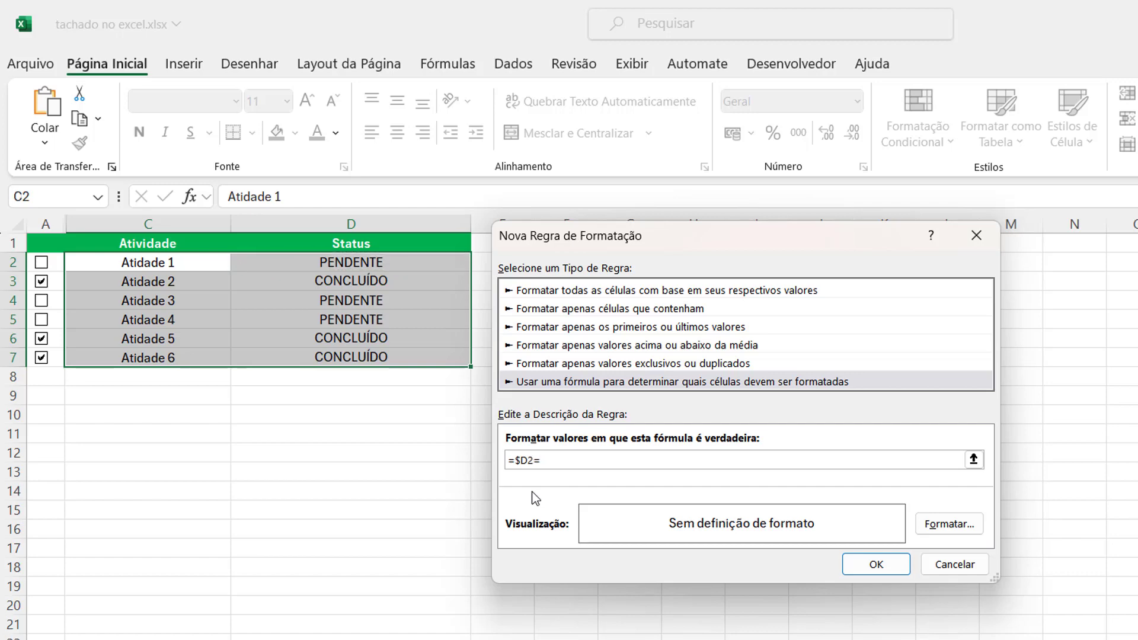
text("CONCLUÍDO)
text(")
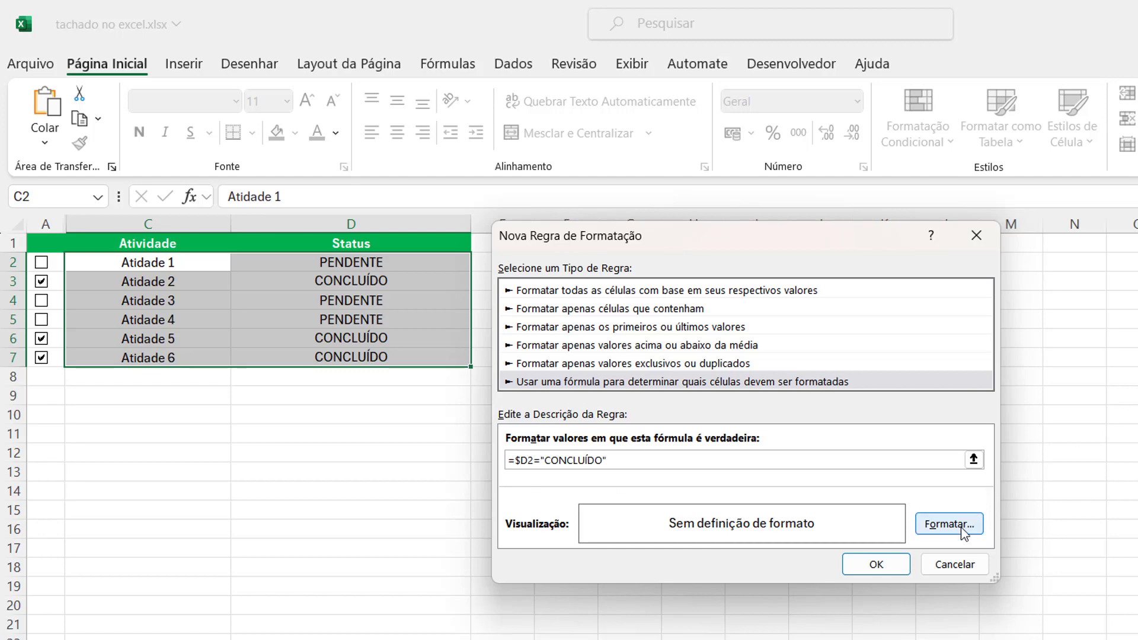
click(962, 525)
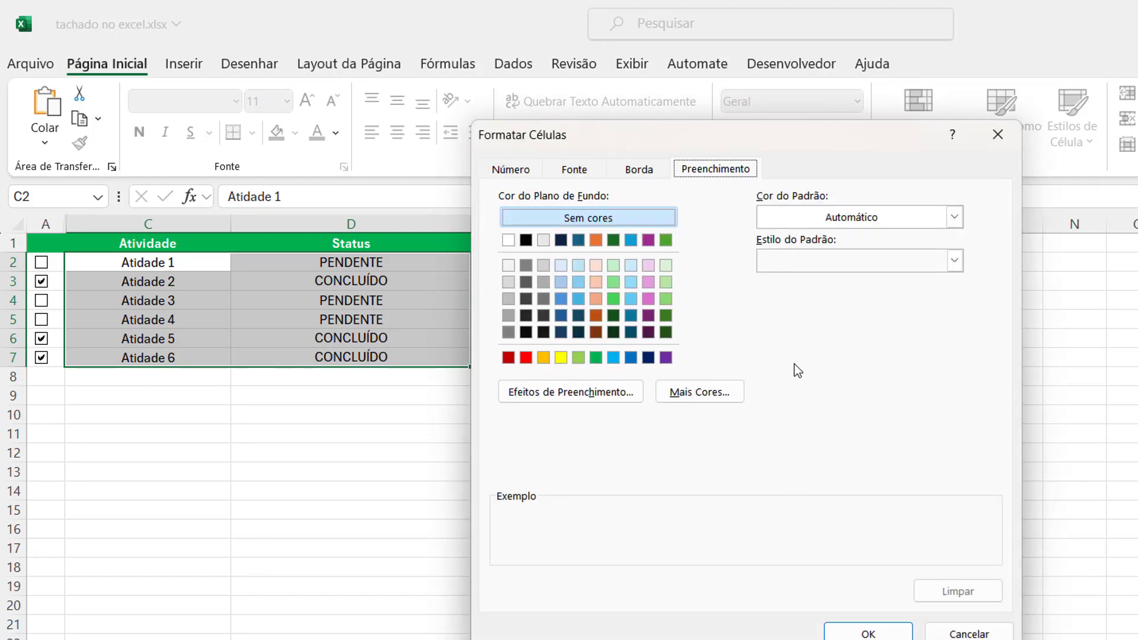
click(576, 169)
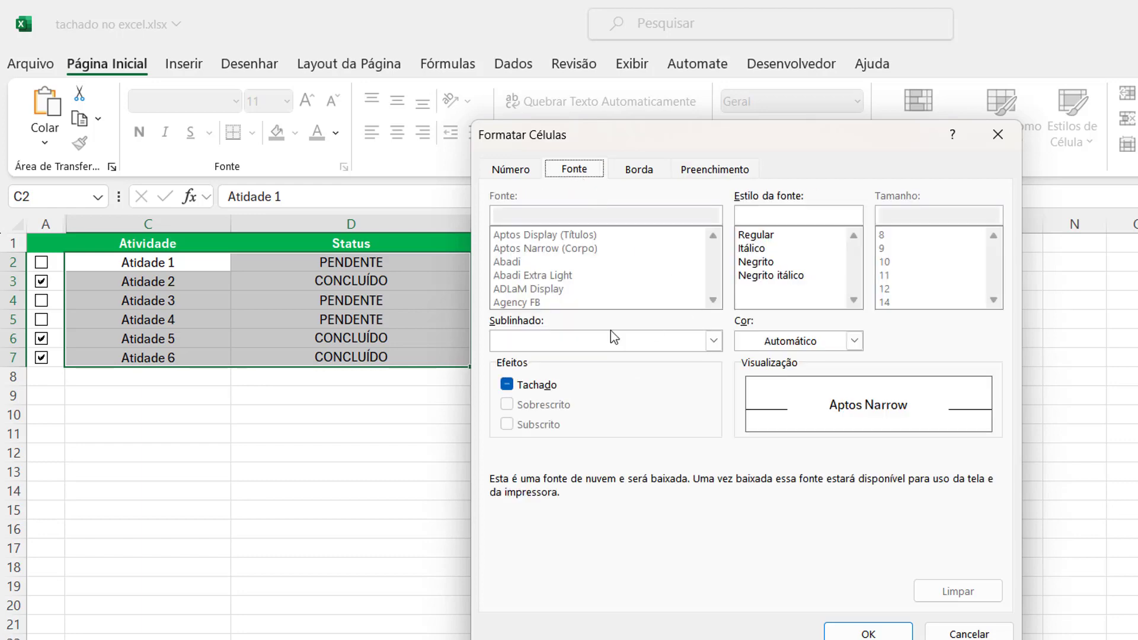
click(506, 385)
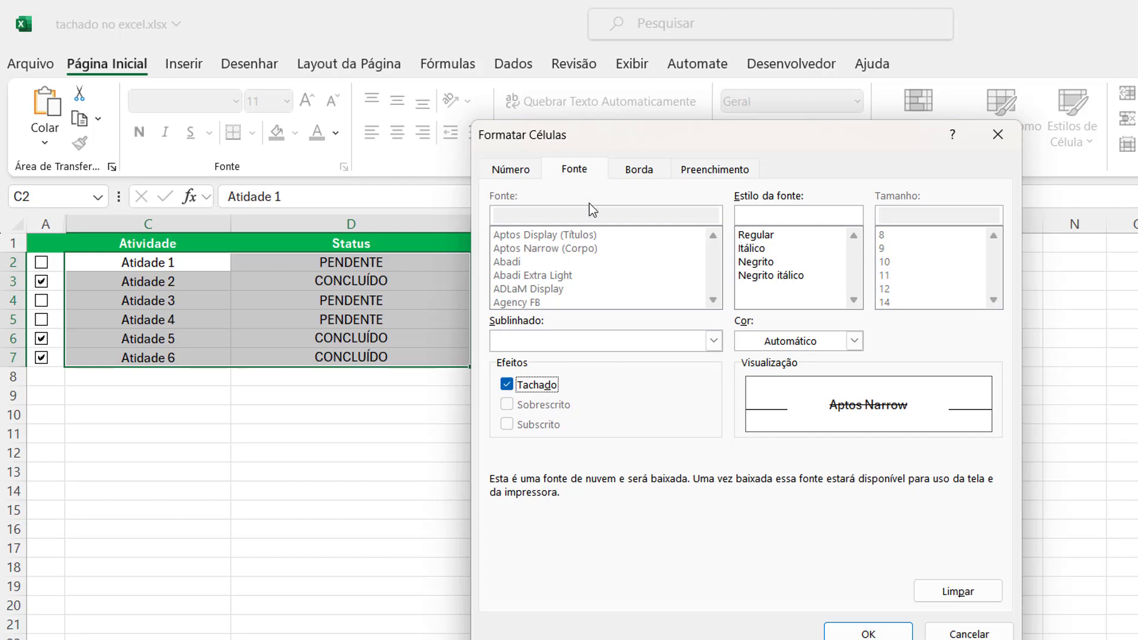
click(852, 632)
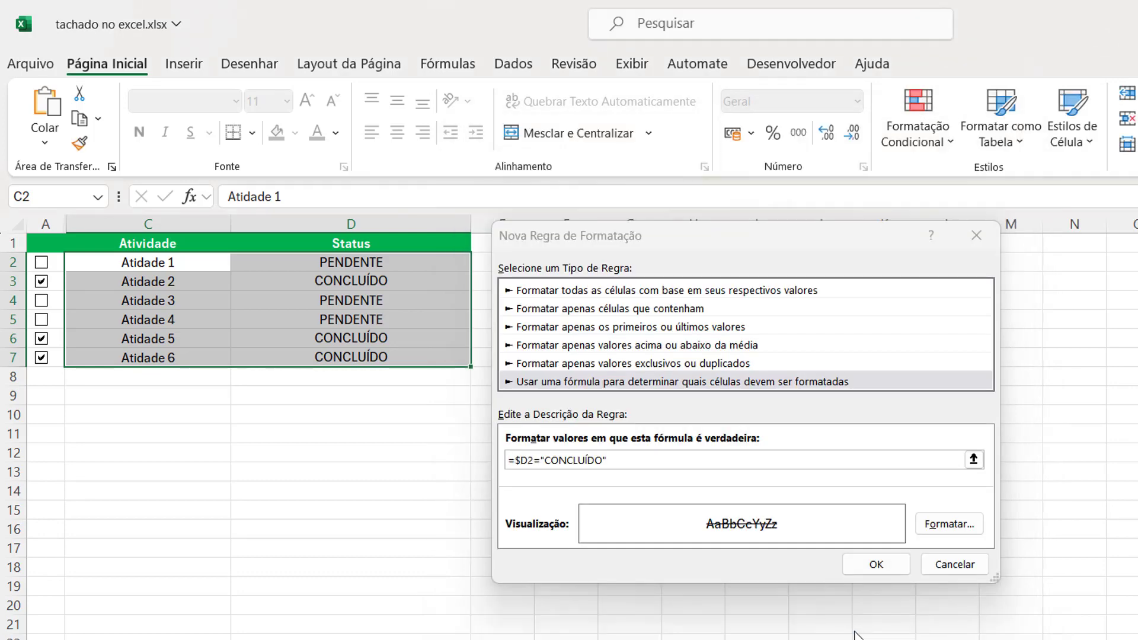
click(875, 565)
Step: Toggle checkboxes to test the strikethrough, ending with all six activities ticked and CONCLUÍDO
click(756, 529)
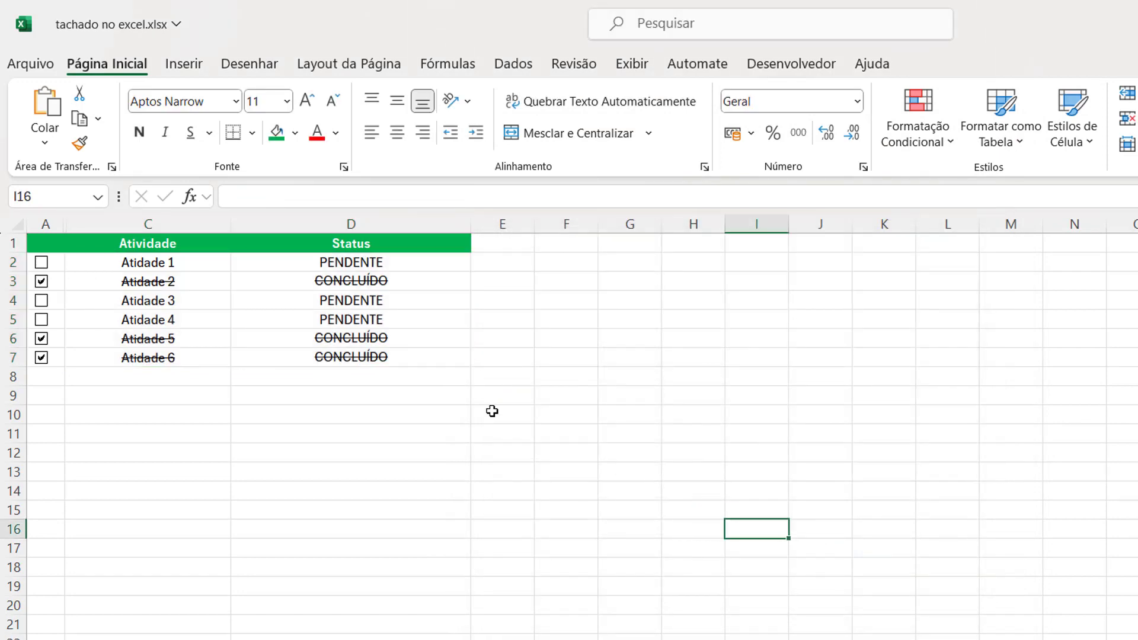
click(41, 302)
click(42, 320)
click(41, 320)
click(42, 264)
click(43, 263)
click(41, 339)
click(41, 340)
click(41, 320)
click(41, 301)
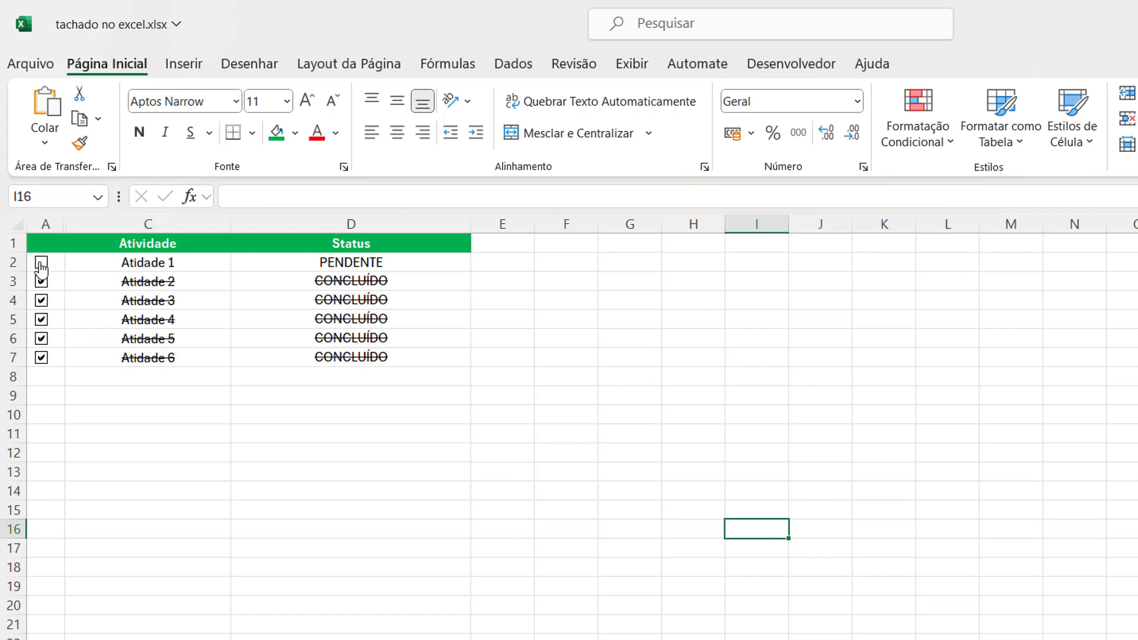
click(41, 262)
click(159, 465)
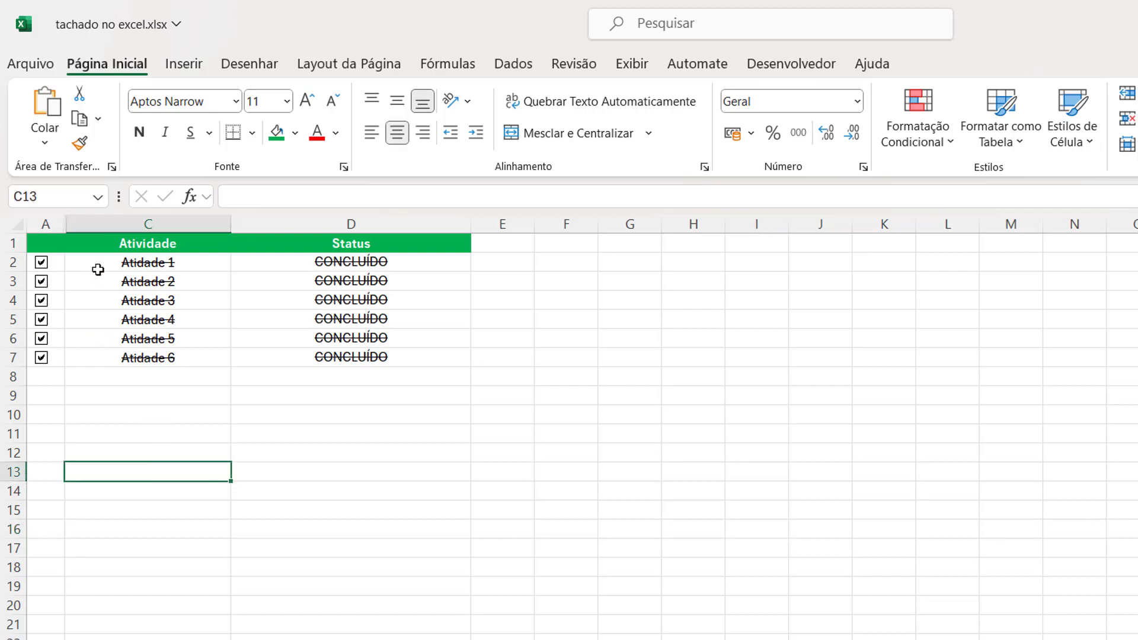
click(49, 236)
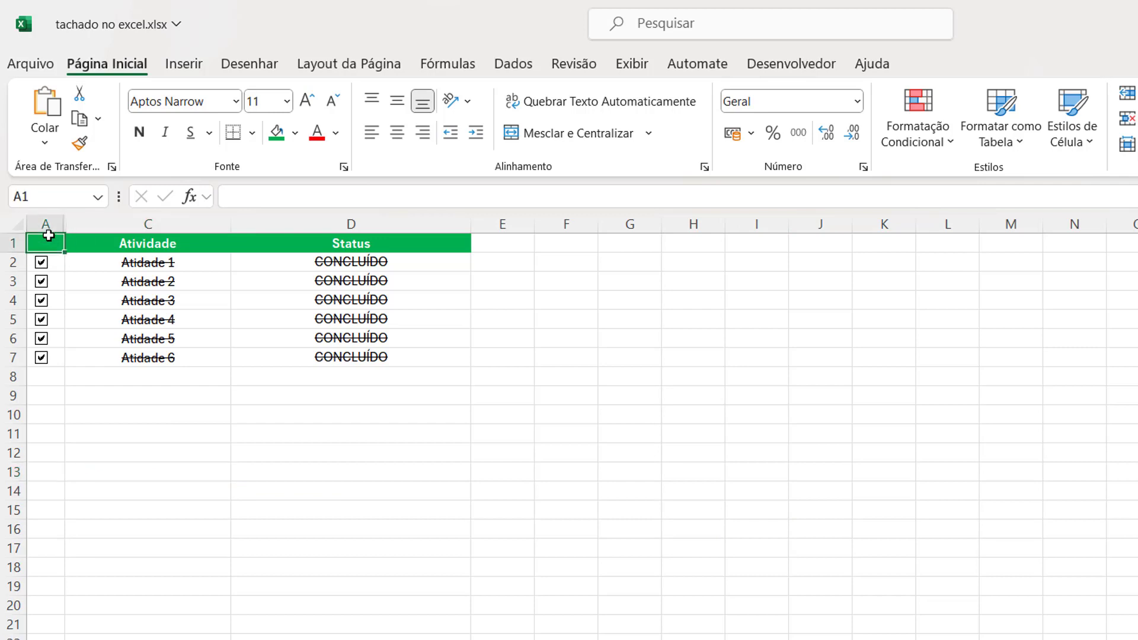